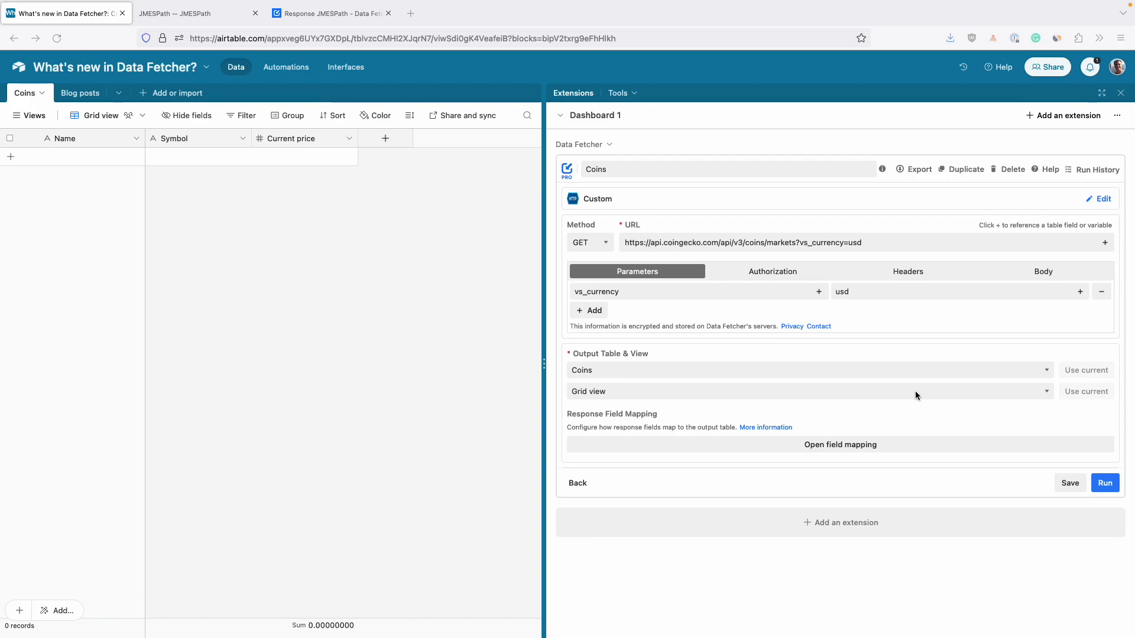
# Inspect the expanded API response in the Coins request's field mapping and save and run the request
pyautogui.click(816, 452)
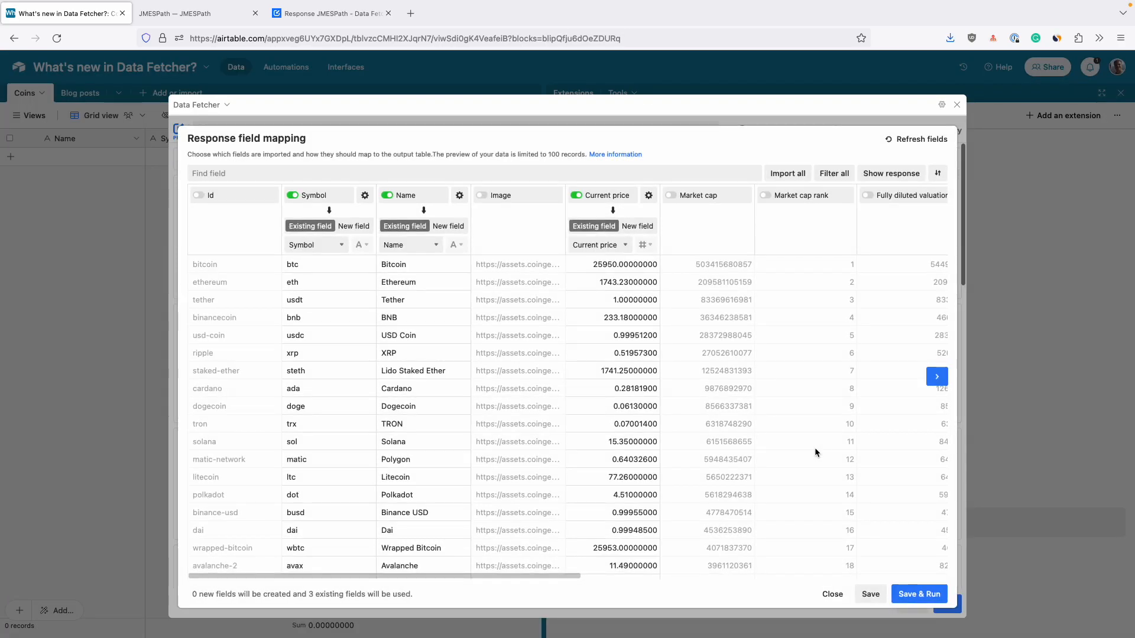
pyautogui.click(897, 173)
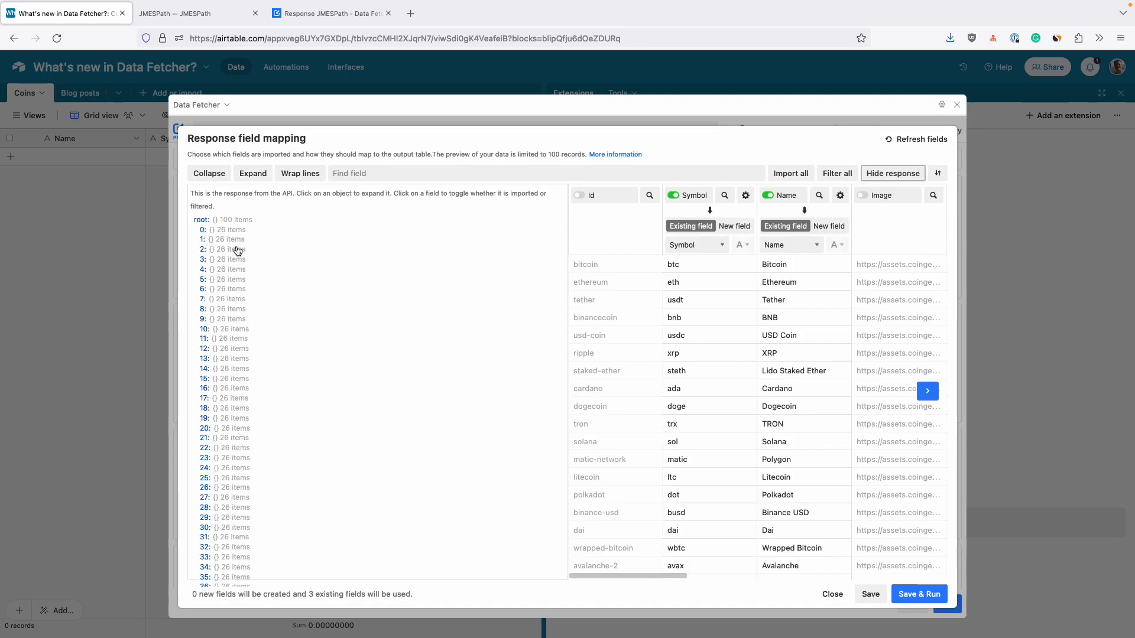
pyautogui.click(253, 173)
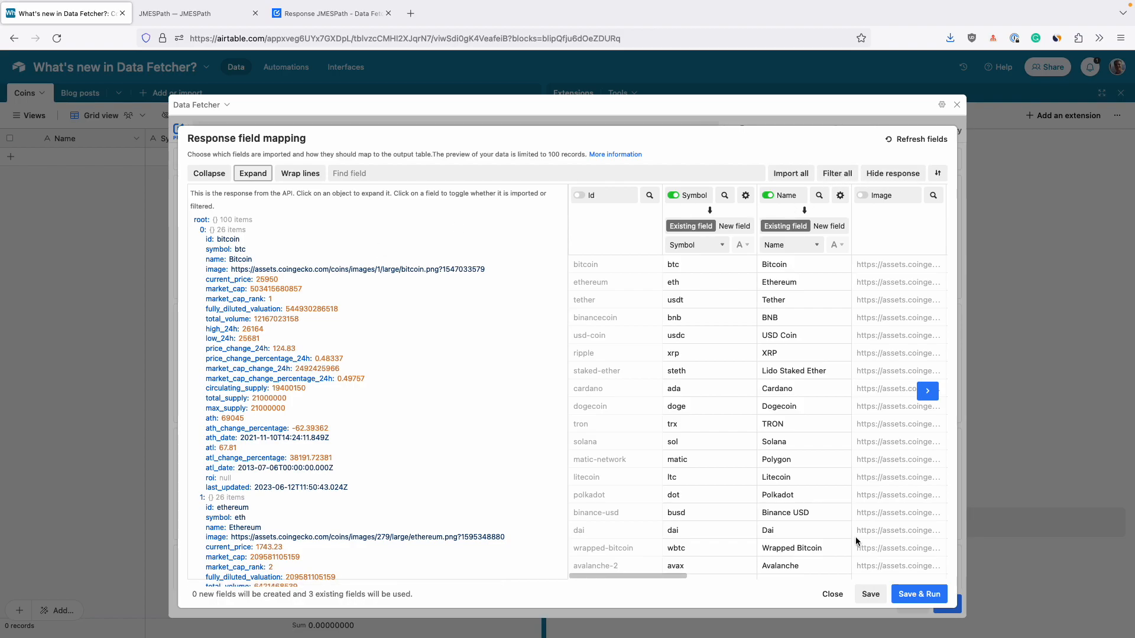
pyautogui.click(901, 595)
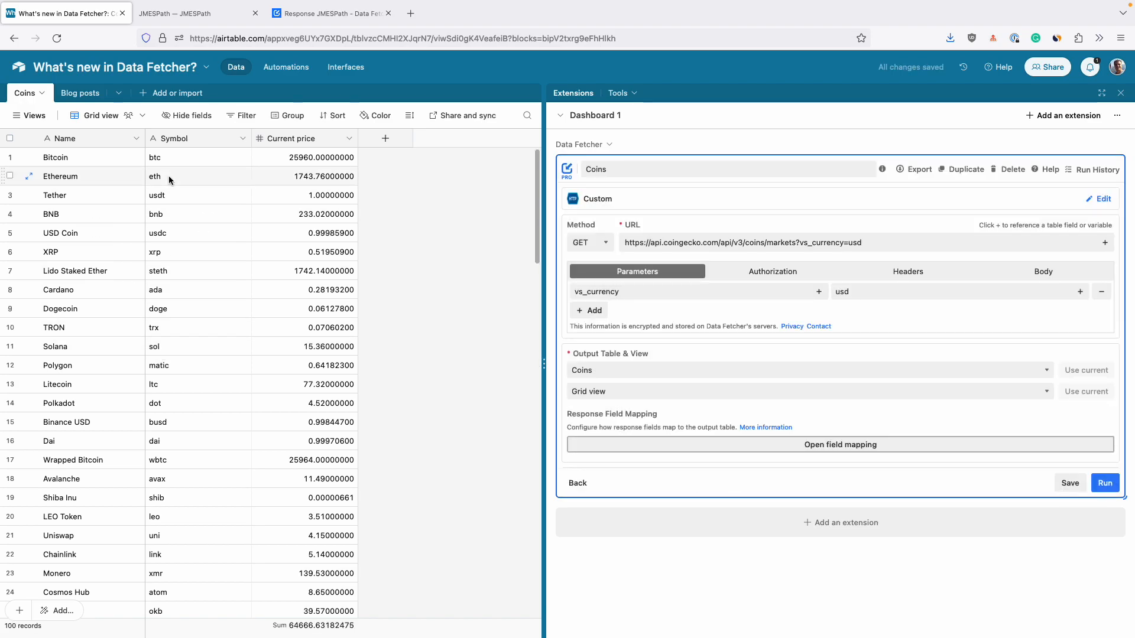
# Switch to the JMESPath site and examine the coin JSON and the results of the [?current_price >= `2000`] expression
pyautogui.click(178, 13)
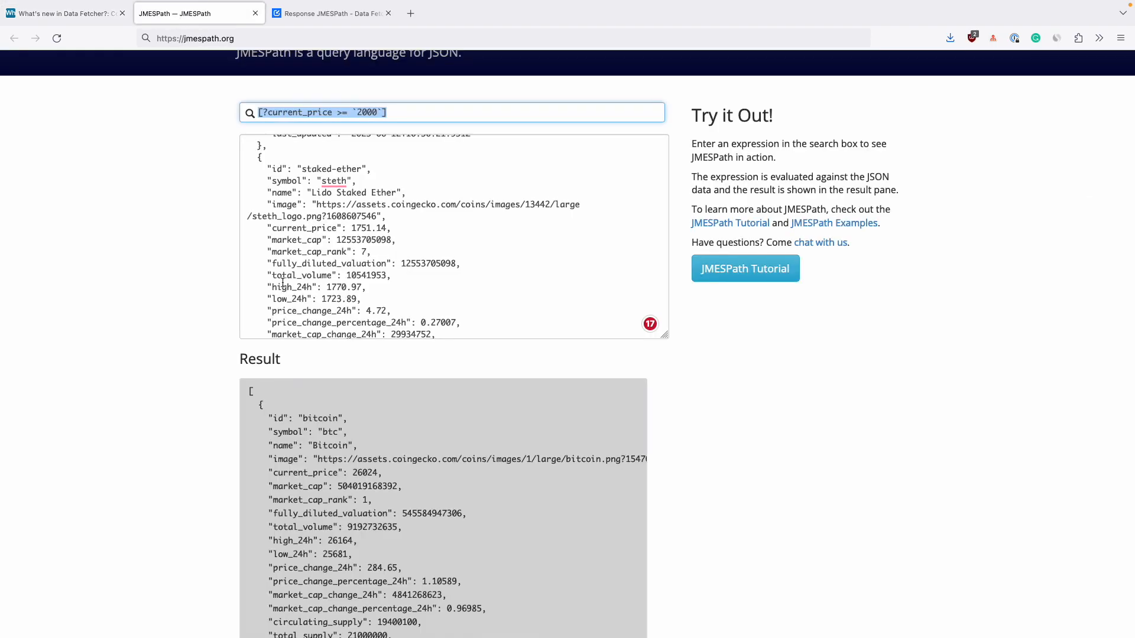
pyautogui.scroll(10, 355, 230)
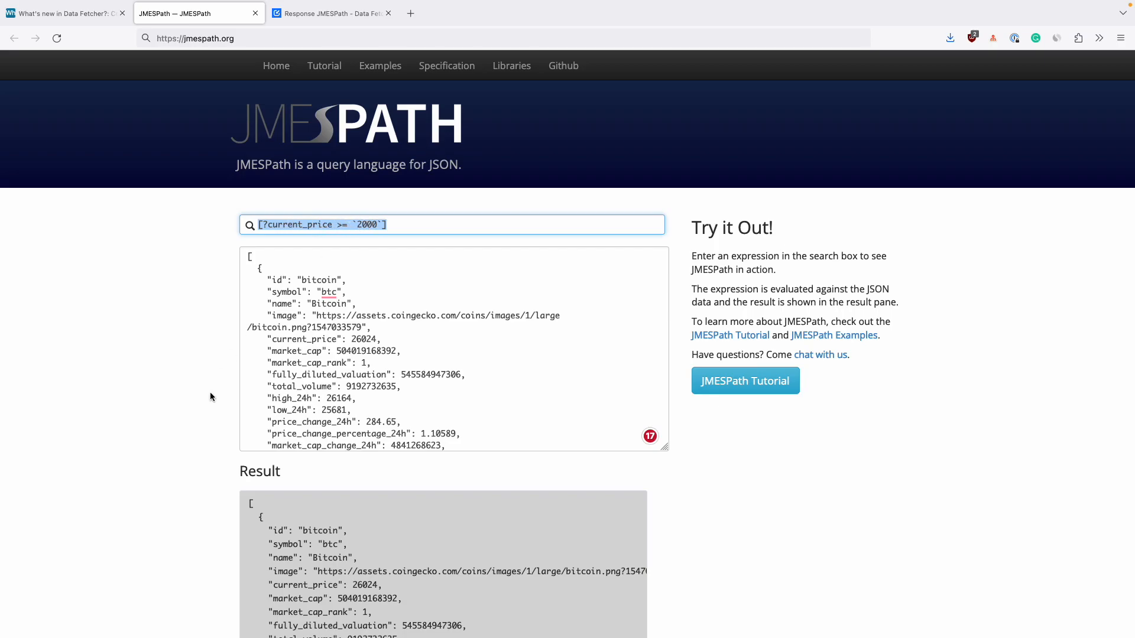
pyautogui.scroll(-8, 286, 321)
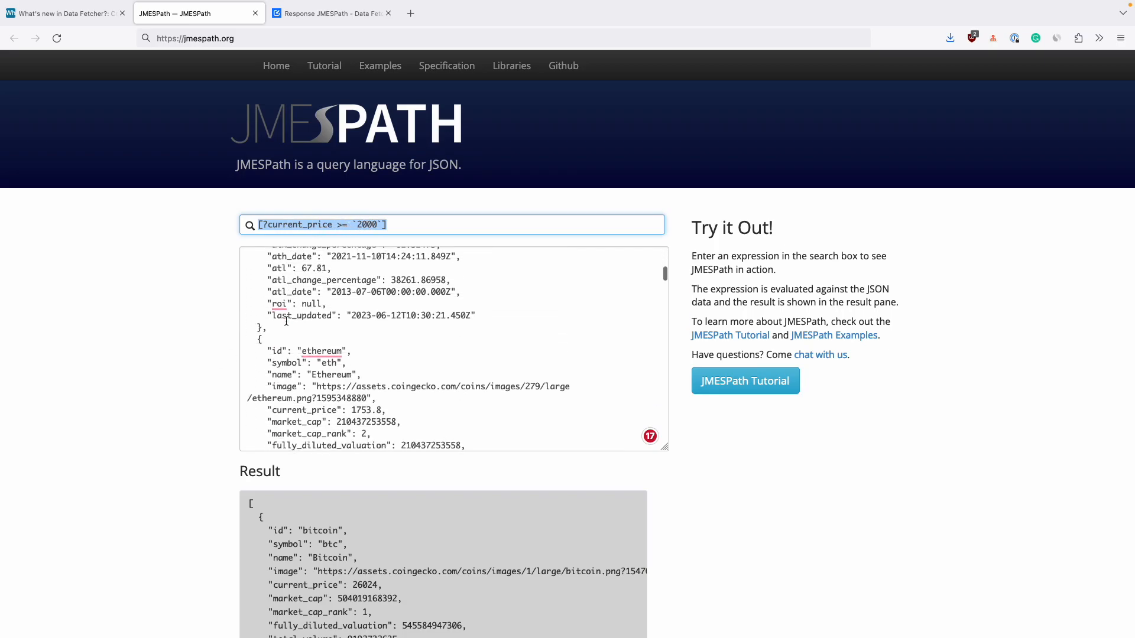
pyautogui.scroll(-7, 286, 320)
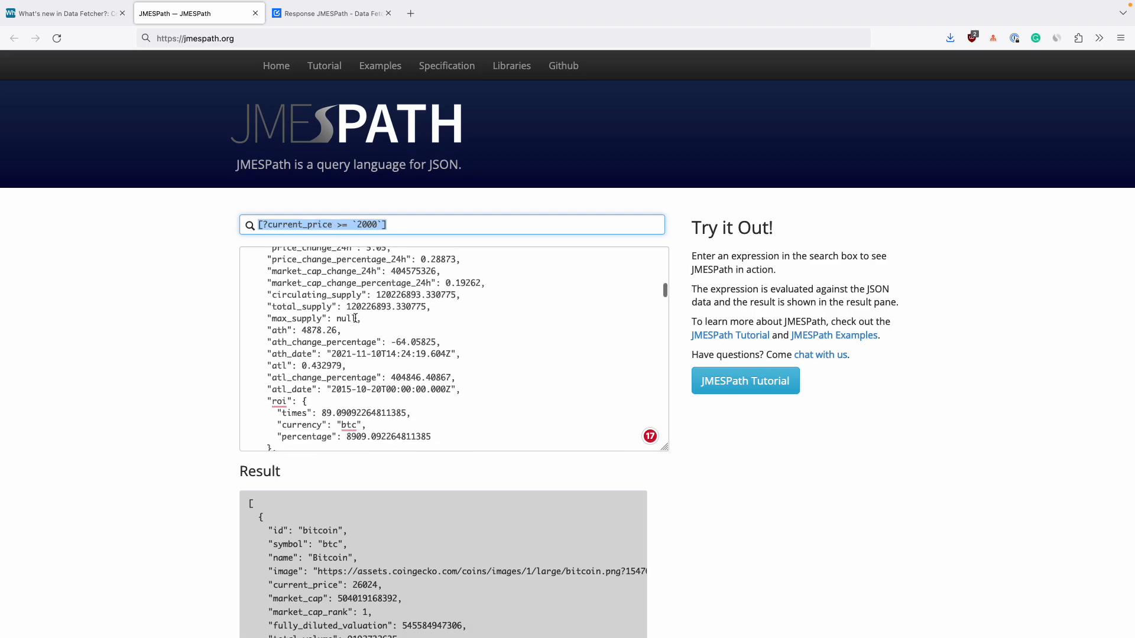
pyautogui.scroll(1, 342, 319)
pyautogui.scroll(-6, 178, 348)
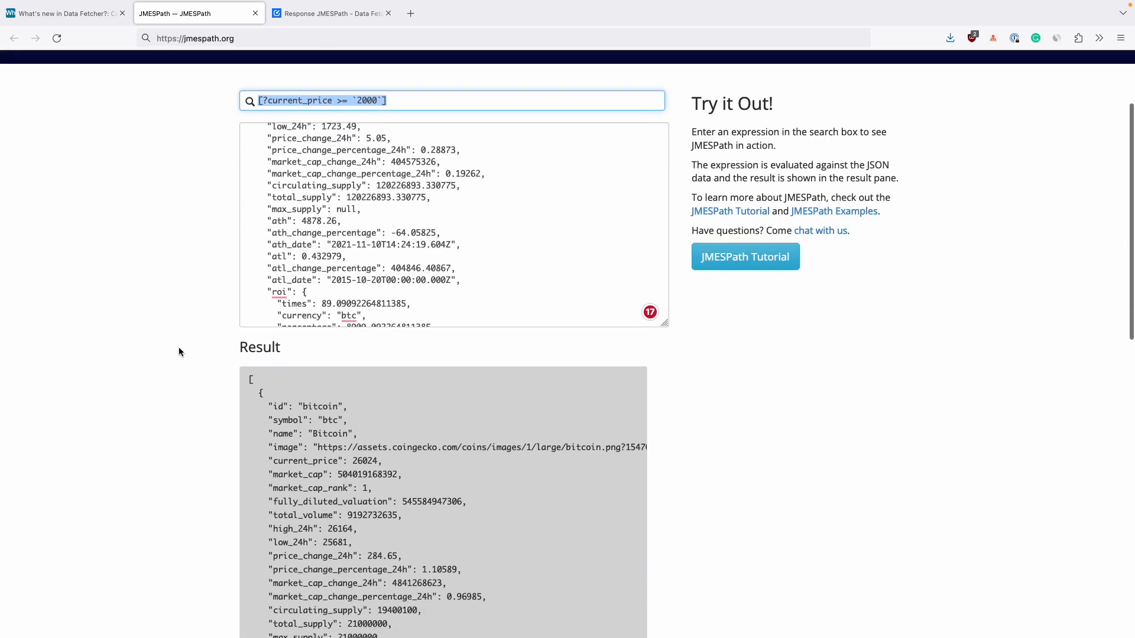
pyautogui.scroll(-5, 420, 324)
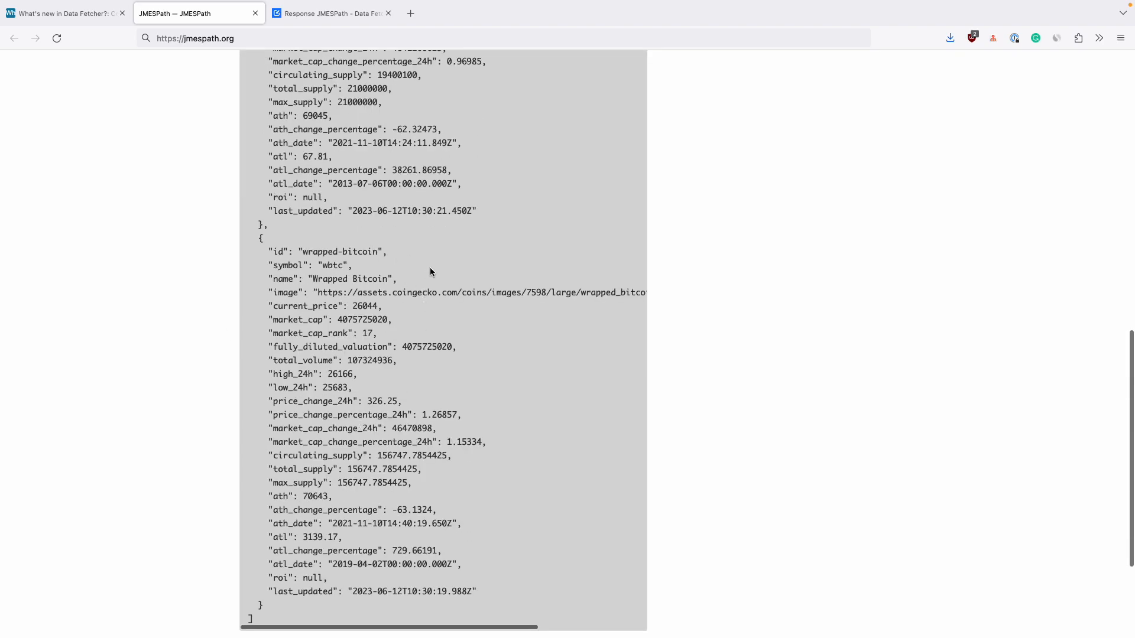
# Change the price threshold in the JMESPath expression to 1000 and examine the filtered results
pyautogui.scroll(12, 431, 271)
pyautogui.tripleClick(402, 233)
pyautogui.click(359, 224)
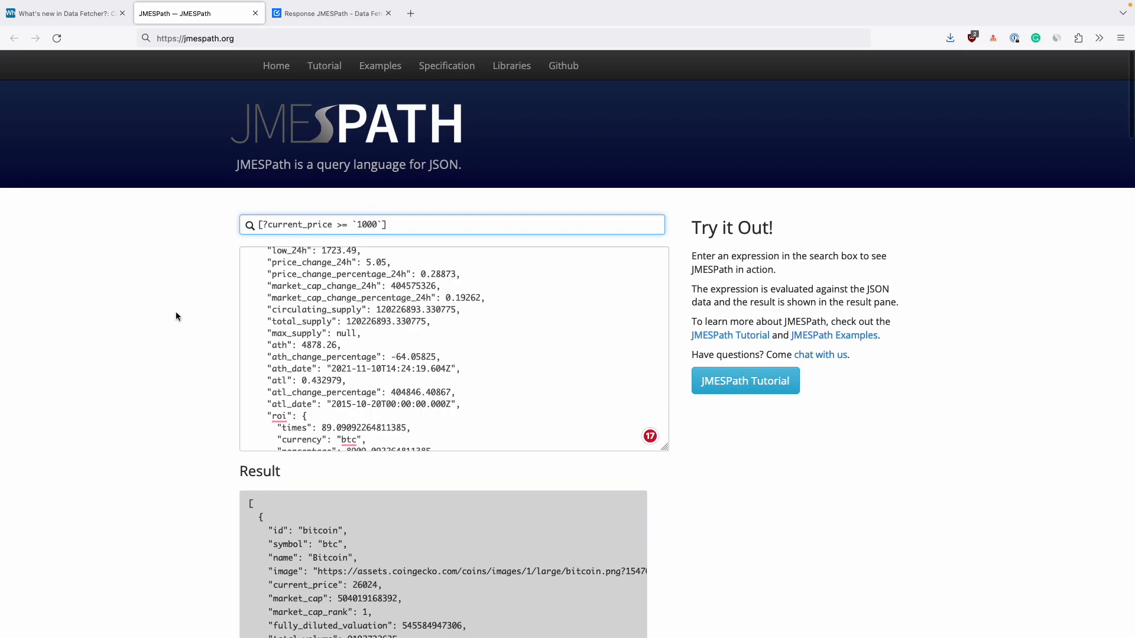
pyautogui.scroll(-10, 176, 316)
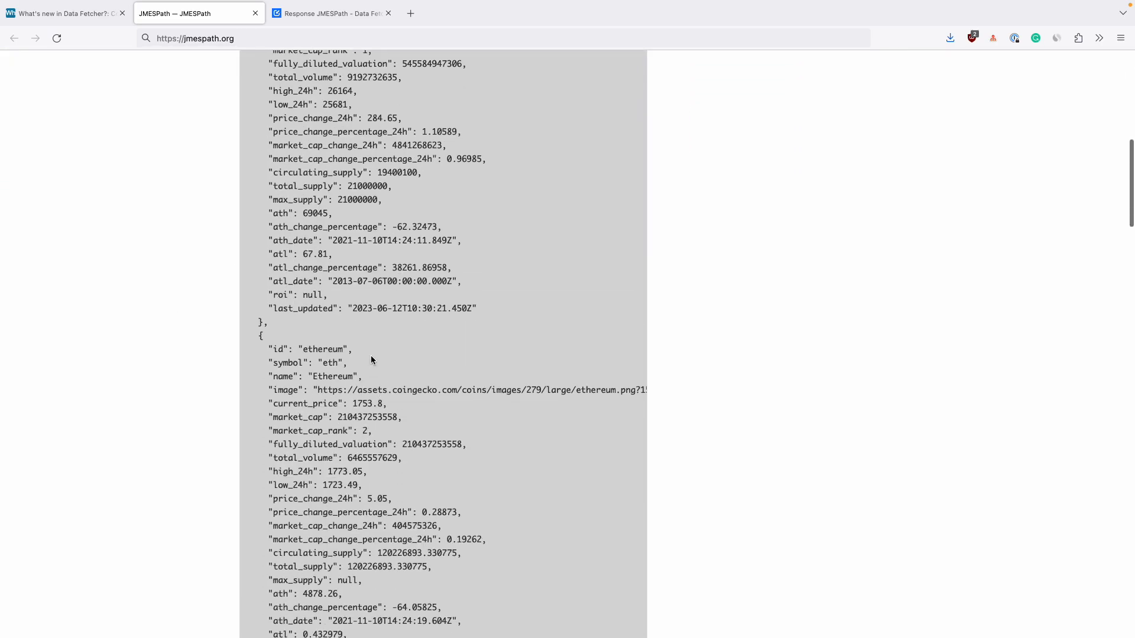
pyautogui.scroll(-3, 367, 425)
pyautogui.scroll(12, 215, 363)
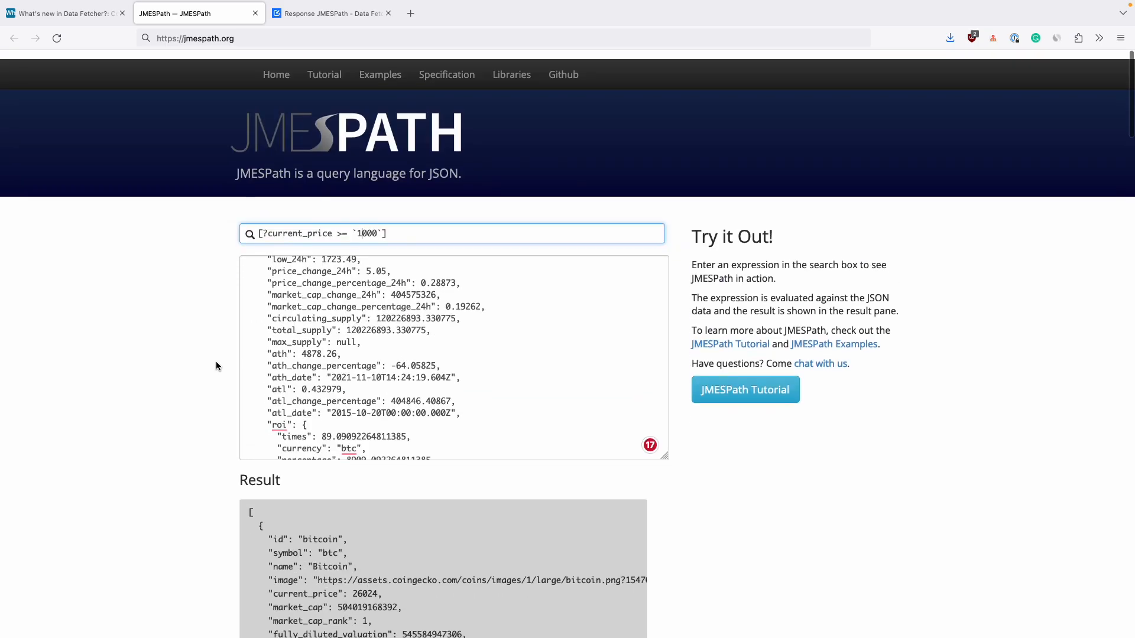
# Set the test expression to [?current_price >= `2000`], copy it and return to Airtable
pyautogui.press('super+a')
pyautogui.hotkey('ctrl', 'c')
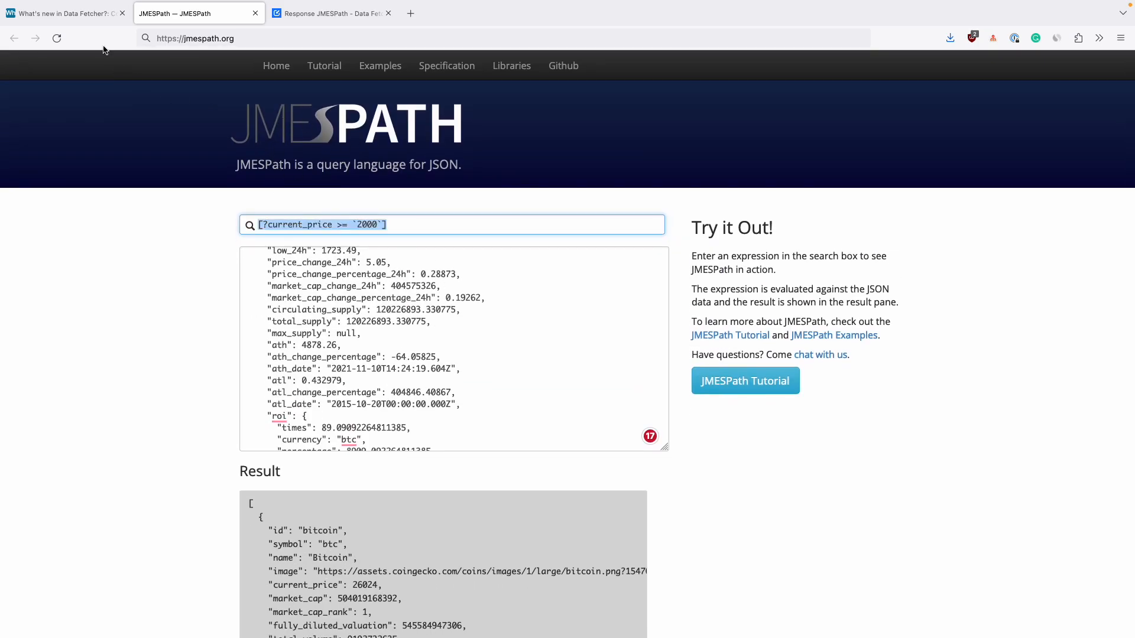
pyautogui.click(77, 14)
# Set the Coins request's Response JMESPath to [?current_price >= `2000`] and save its field mapping
pyautogui.scroll(-3, 676, 300)
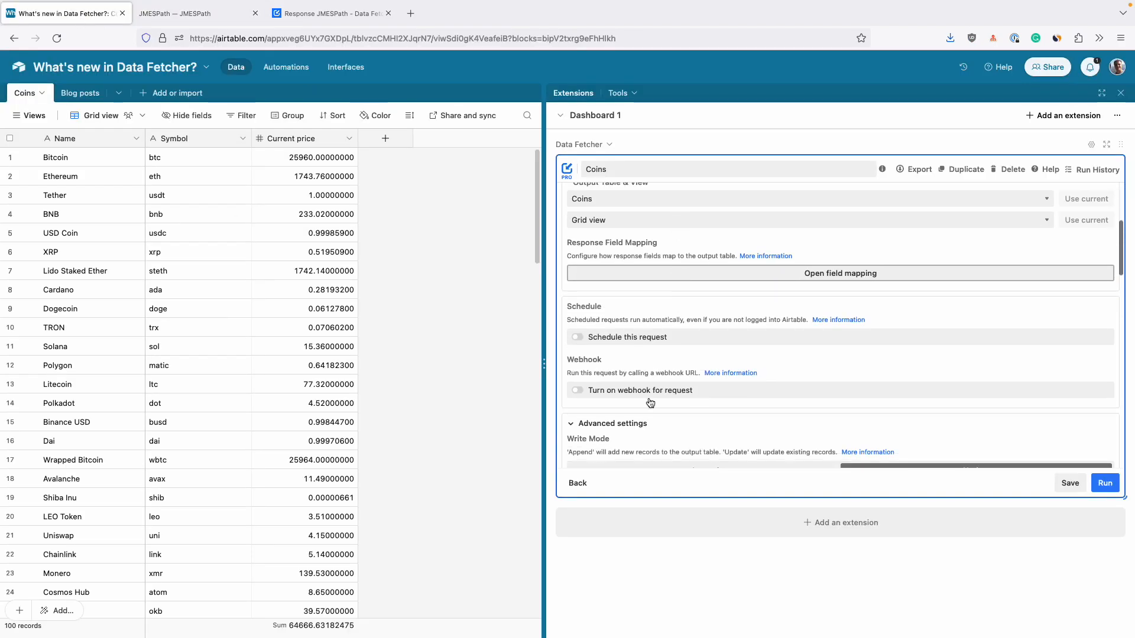
pyautogui.scroll(-5, 680, 335)
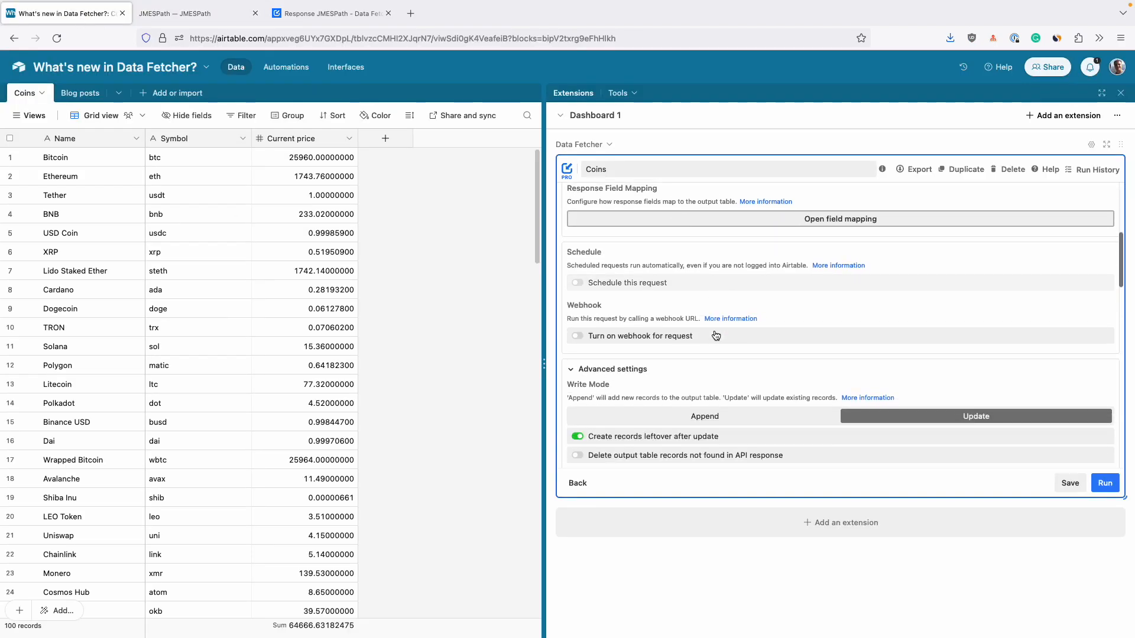
pyautogui.scroll(-4, 713, 329)
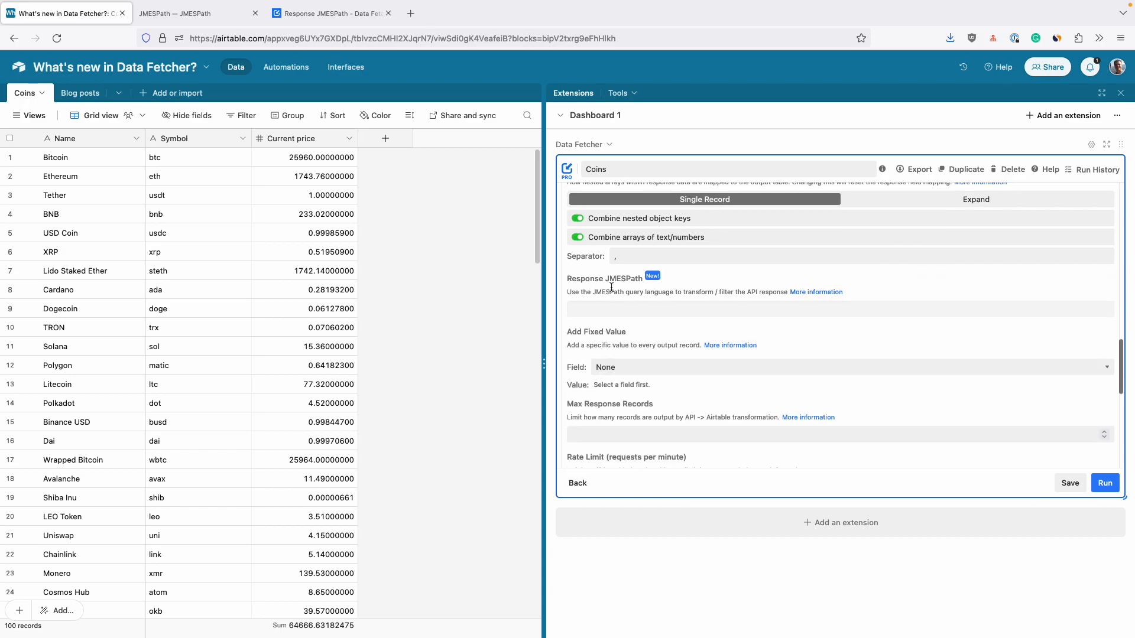
pyautogui.click(621, 310)
pyautogui.hotkey('ctrl', 'v')
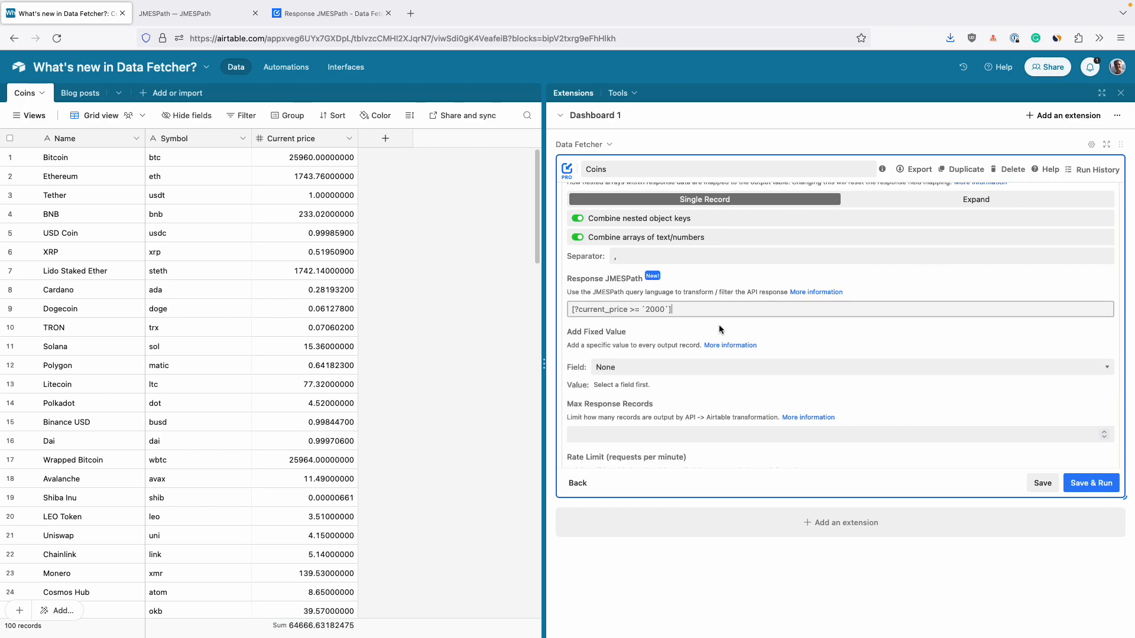
pyautogui.click(1099, 480)
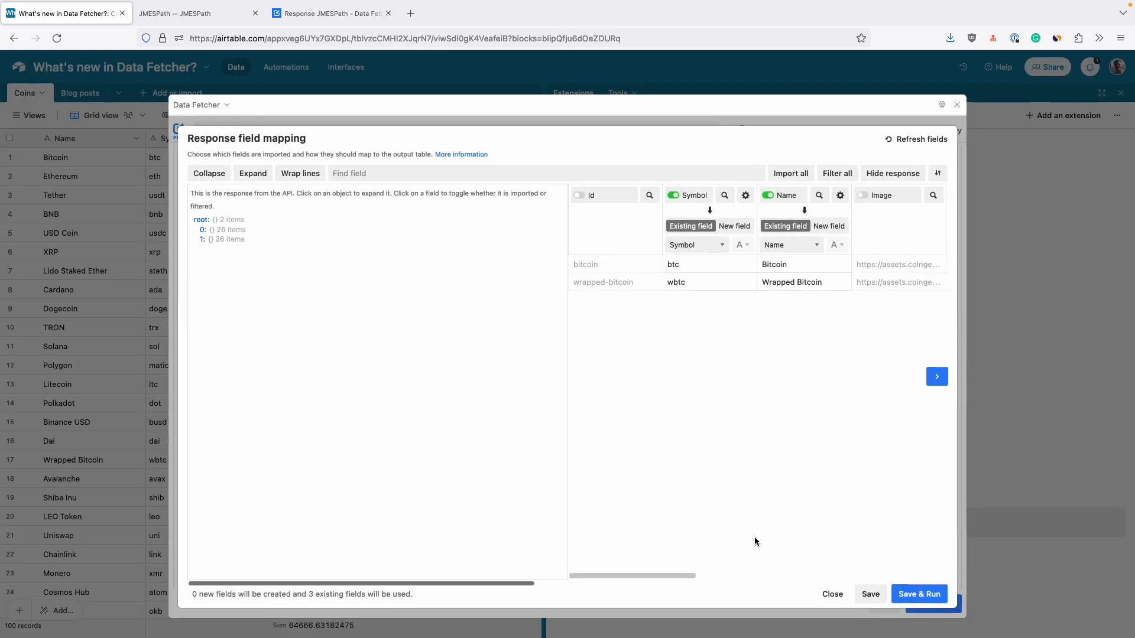
pyautogui.click(879, 602)
# Delete all records from the Coins table and run the filtered Coins request
pyautogui.click(324, 344)
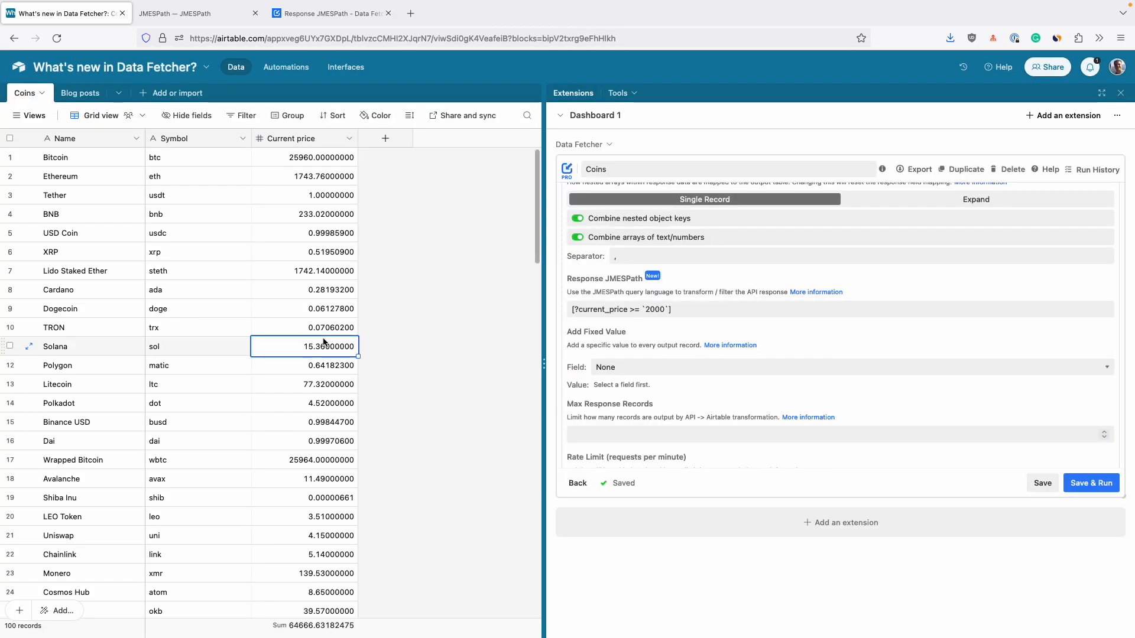
pyautogui.press('super+a')
pyautogui.rightClick(324, 342)
pyautogui.click(346, 385)
pyautogui.click(677, 372)
pyautogui.click(1113, 491)
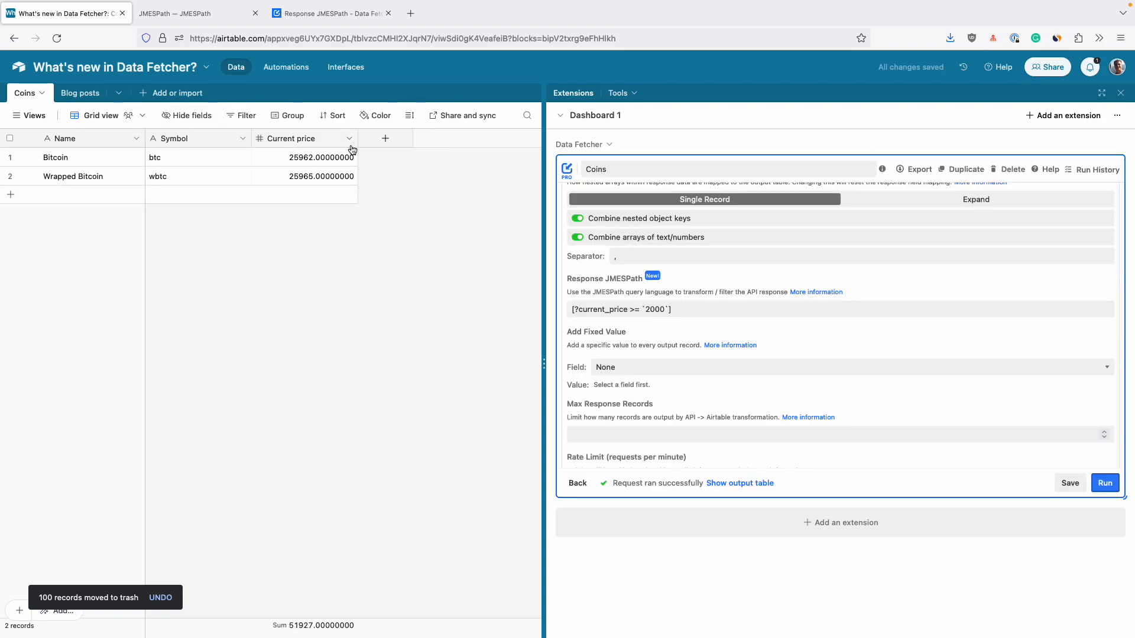
# Switch to the Data Fetcher Help Center and review the Response JMESPath article through its section on keeping data that meets specific conditions
pyautogui.click(345, 18)
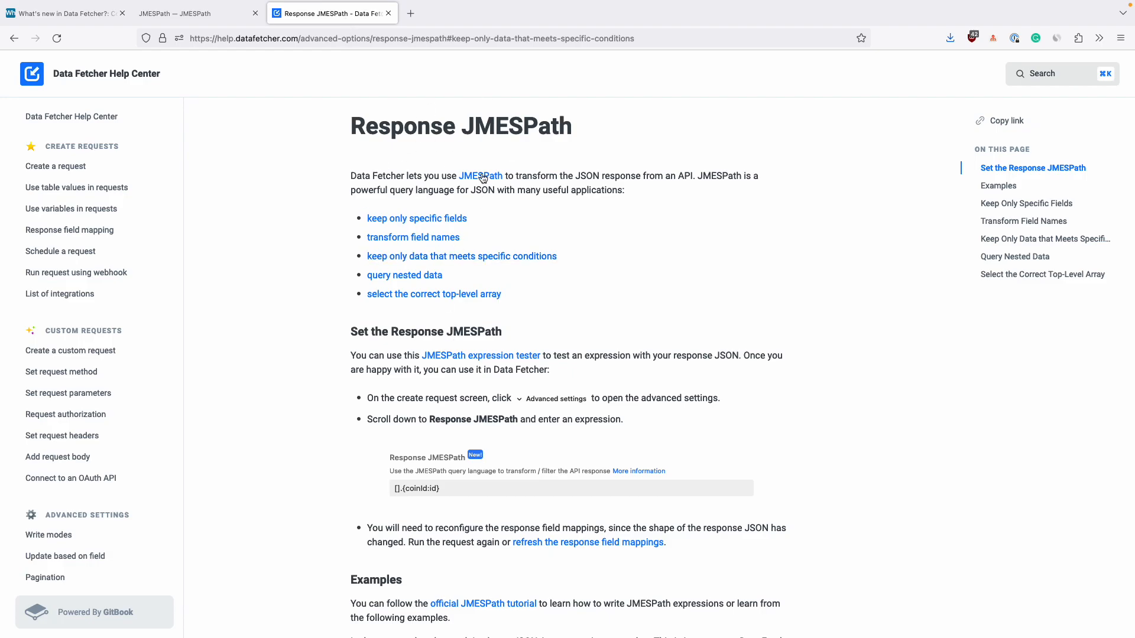
pyautogui.scroll(-15, 465, 274)
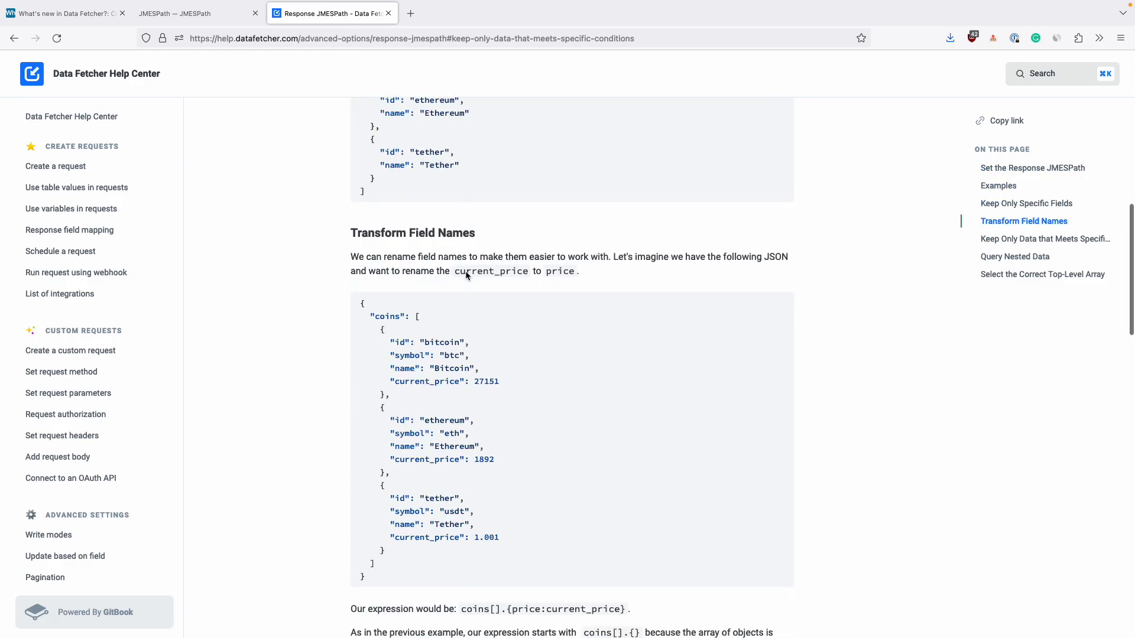
pyautogui.scroll(-10, 466, 271)
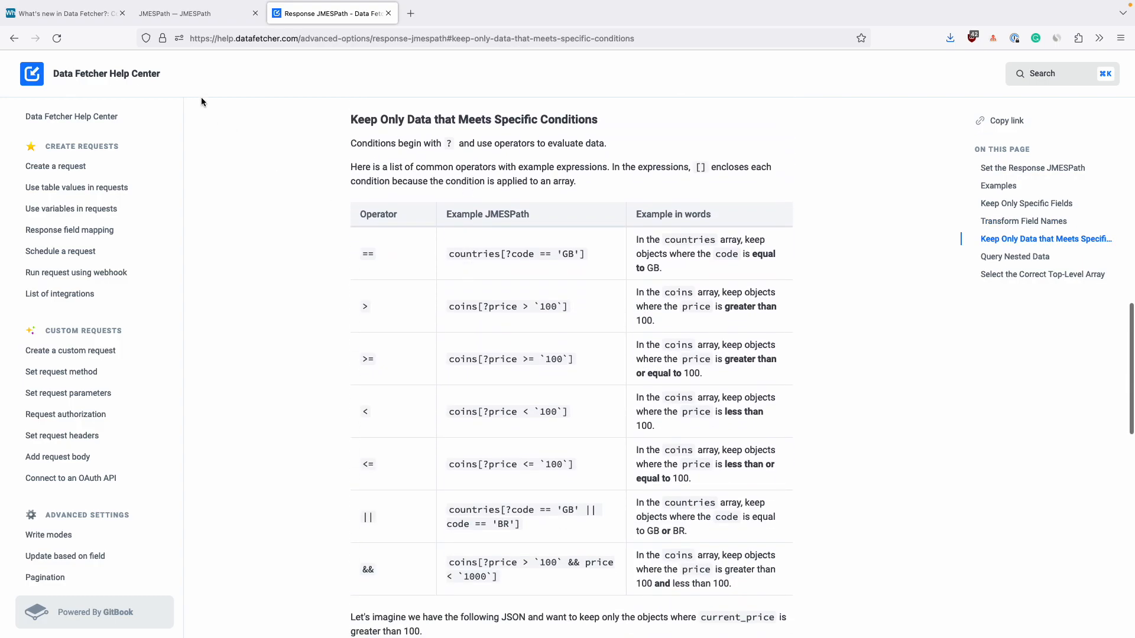
# Return to Airtable, leave the Coins request and clear the Introduction cells of all three Blog posts records
pyautogui.click(99, 19)
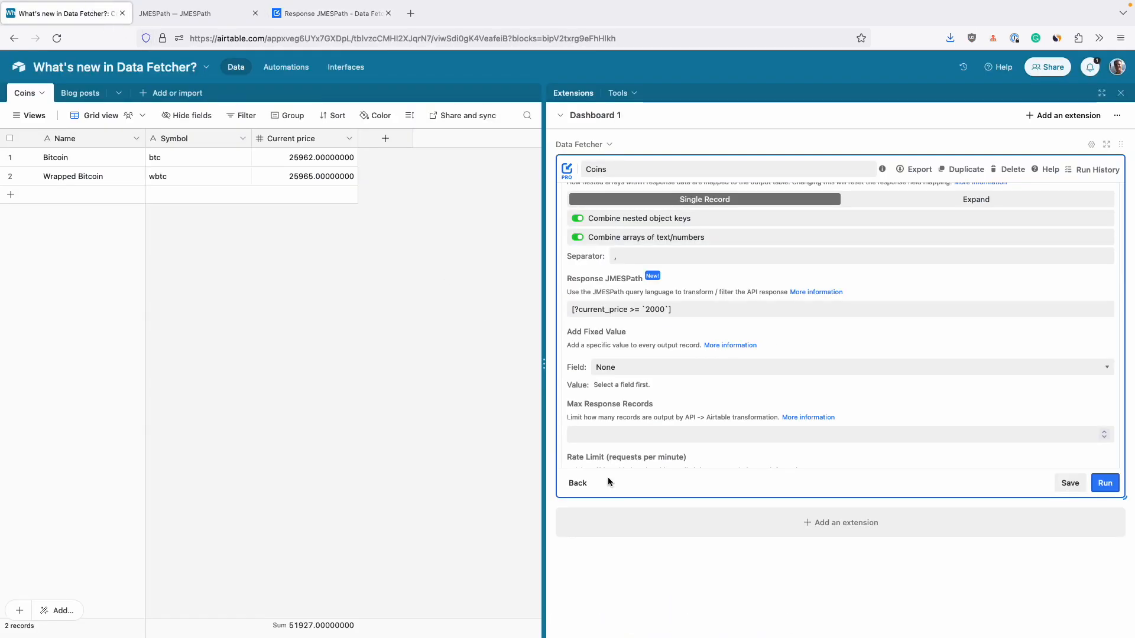
pyautogui.click(591, 484)
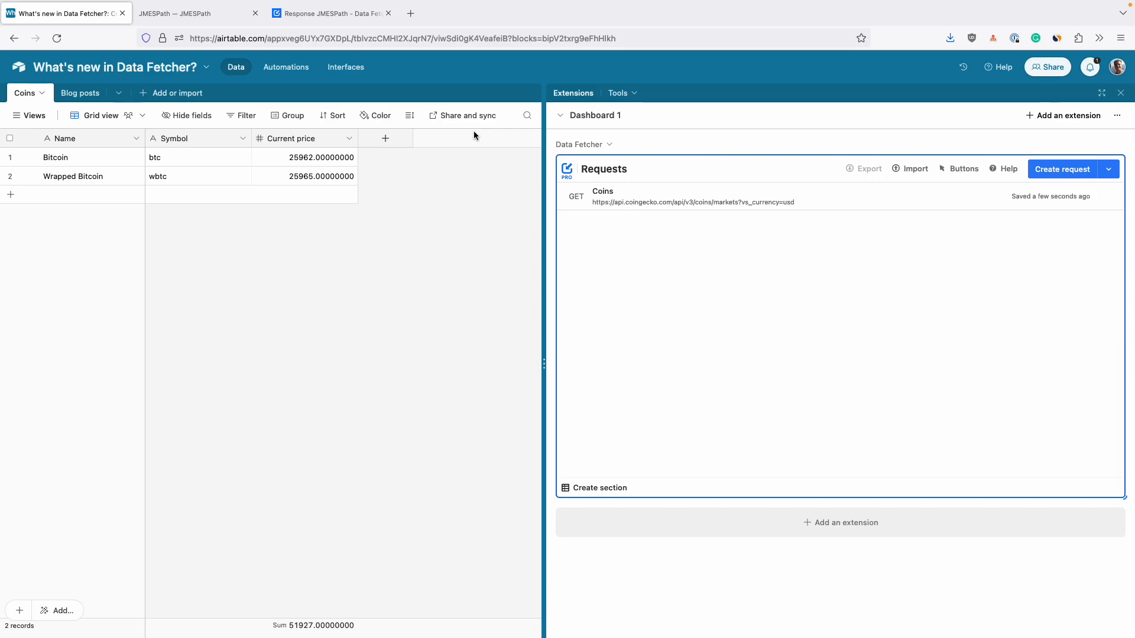
pyautogui.click(81, 93)
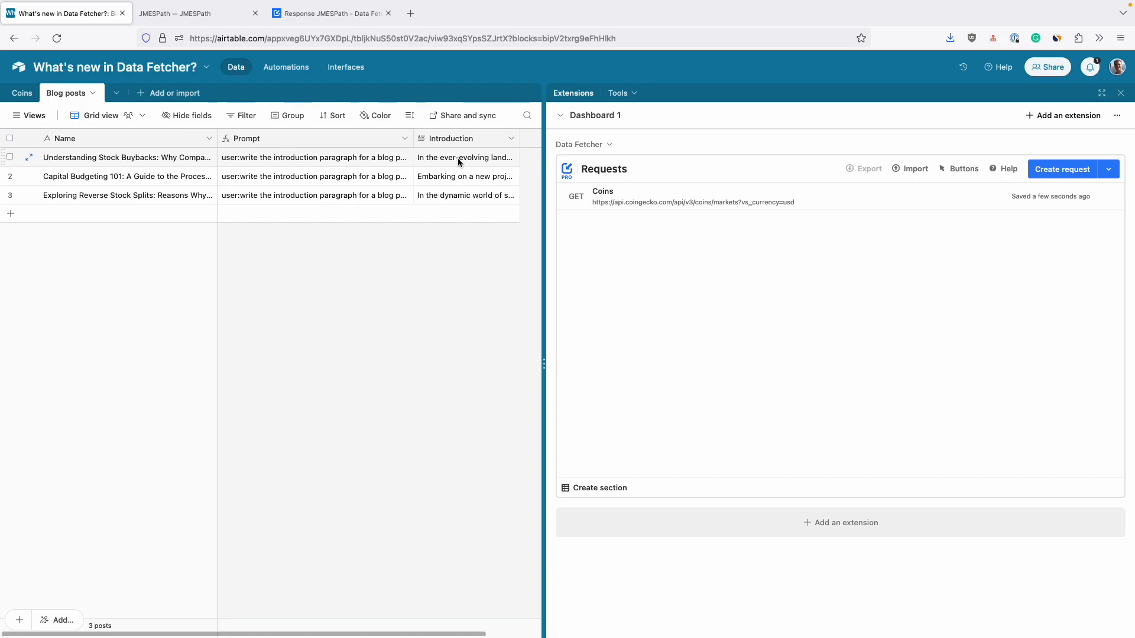
pyautogui.moveTo(458, 160); pyautogui.dragTo(457, 204)
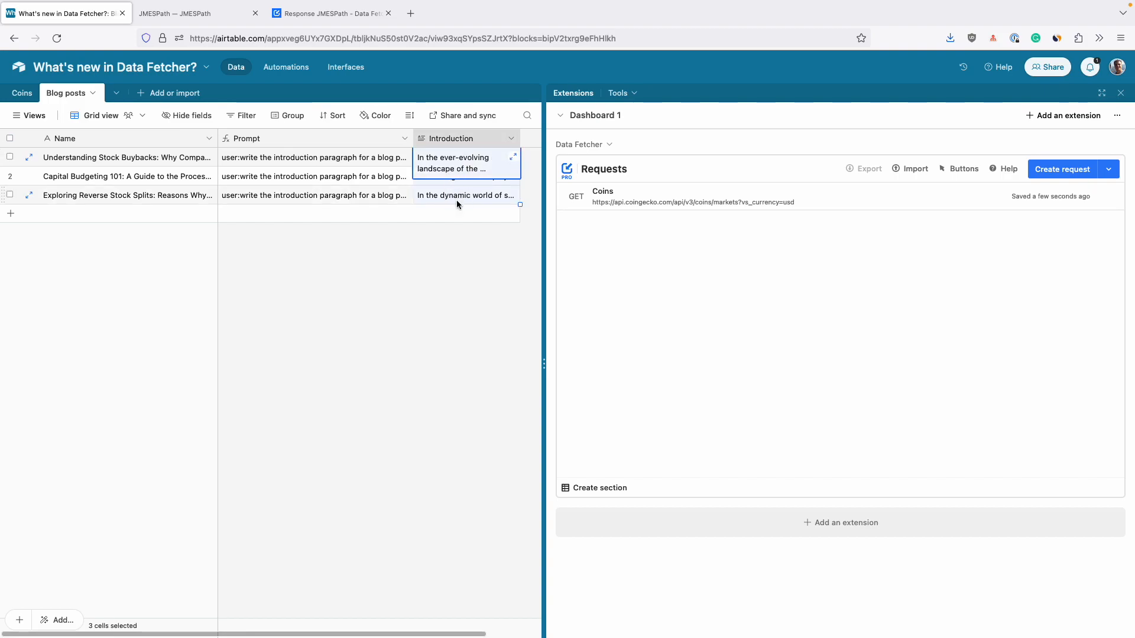
pyautogui.press('BackSpace')
# Create an OpenAI request with the "Create chat message completion" endpoint and set its model to gpt-4
pyautogui.click(1067, 173)
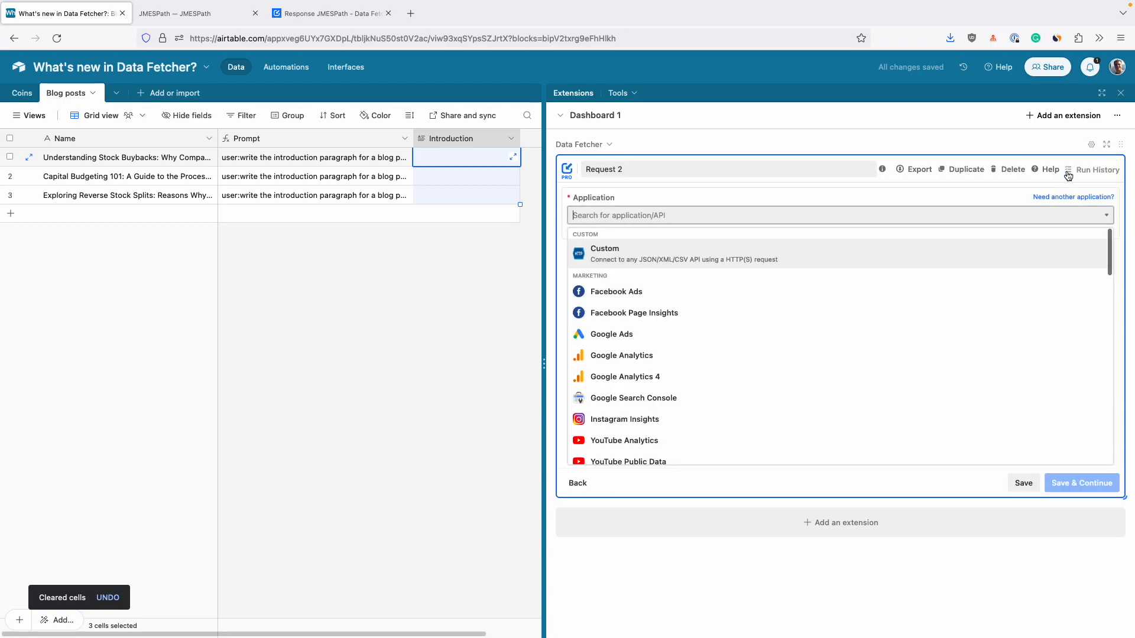
pyautogui.write('open')
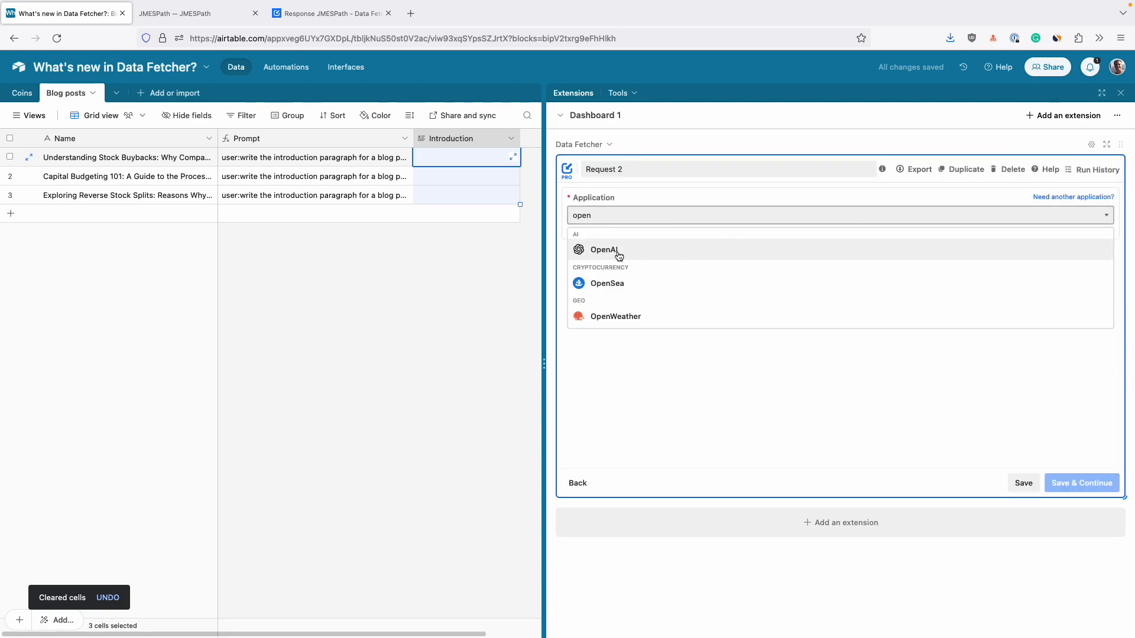
pyautogui.click(619, 251)
pyautogui.click(685, 323)
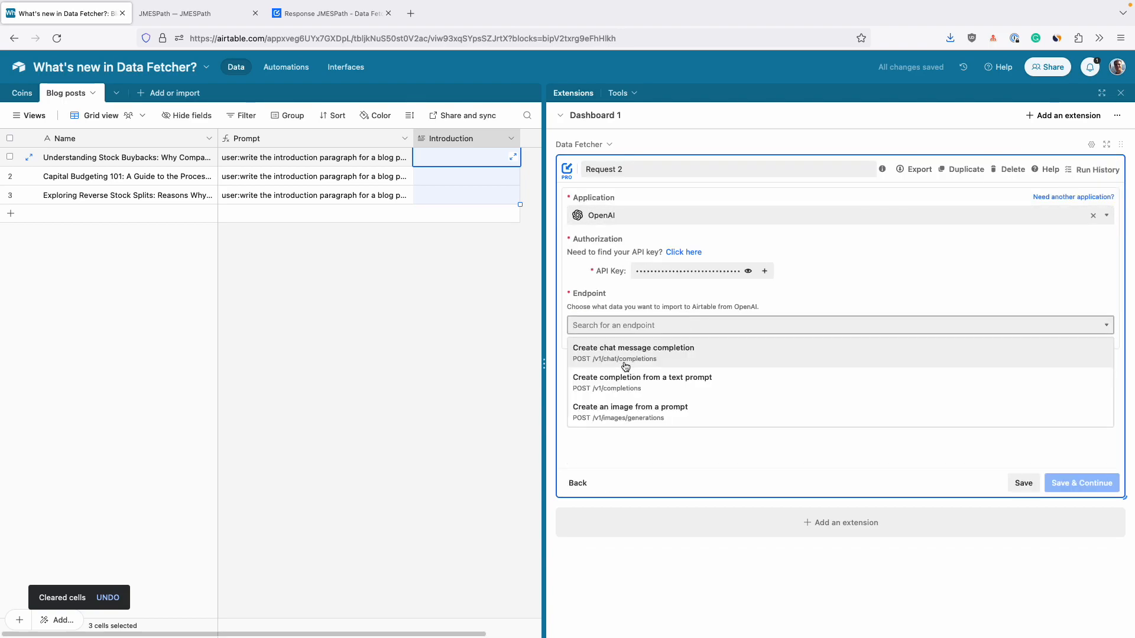
pyautogui.click(653, 350)
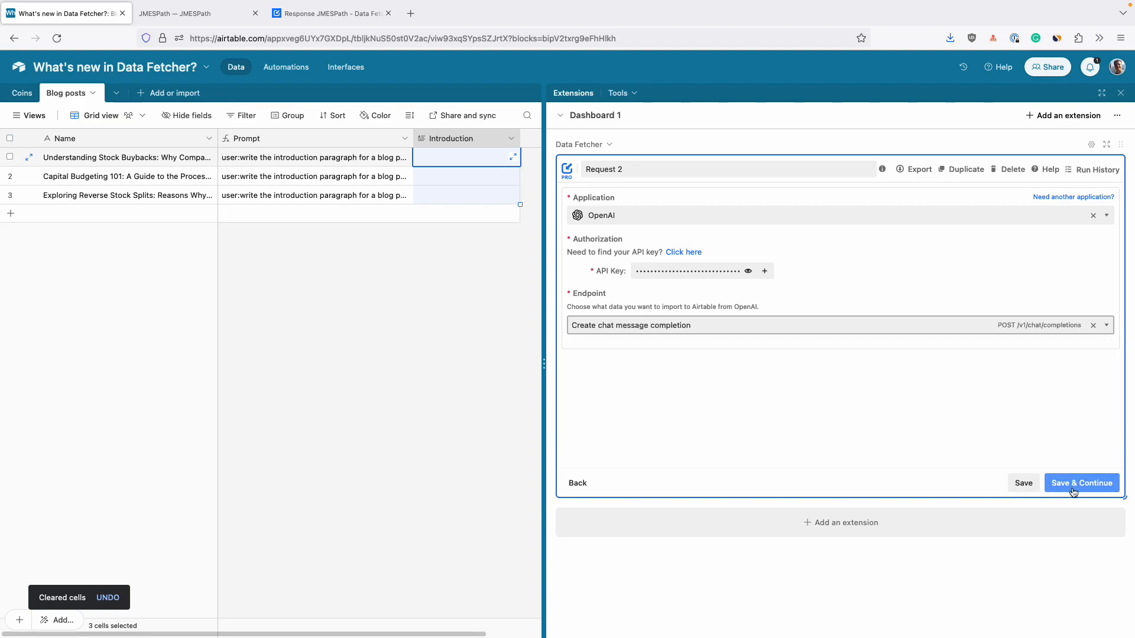
pyautogui.click(1075, 489)
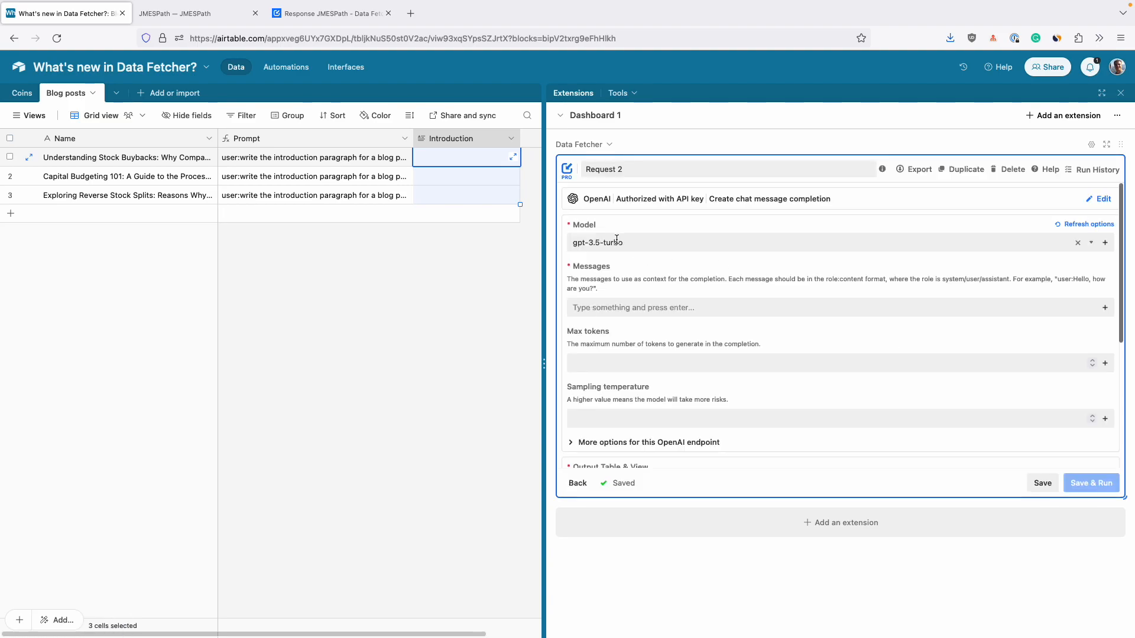
pyautogui.click(616, 242)
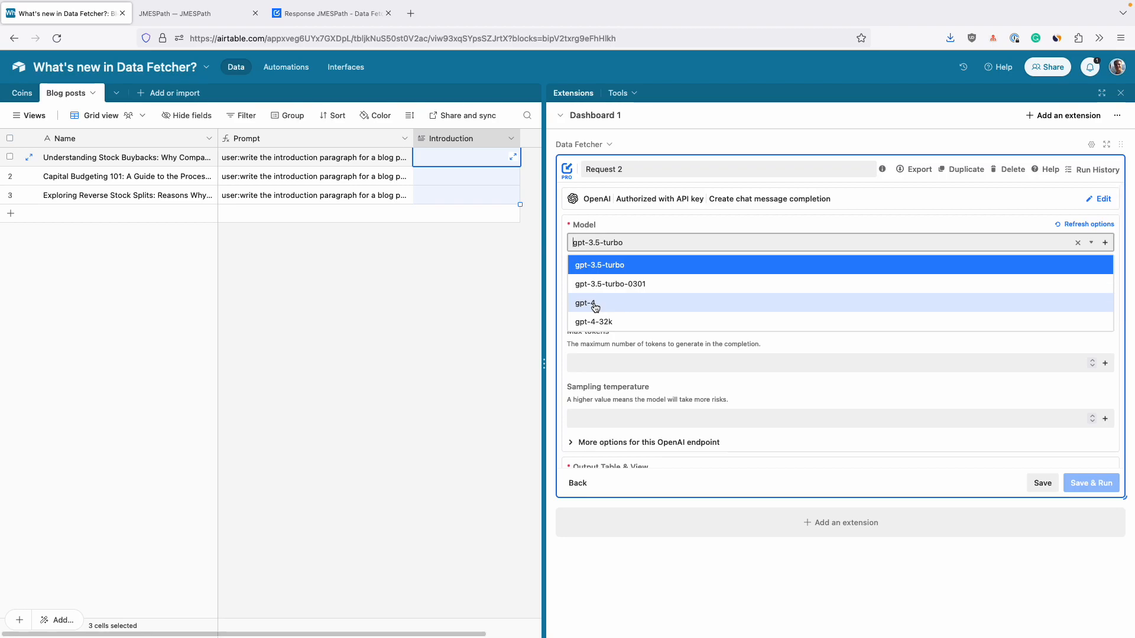
pyautogui.click(595, 307)
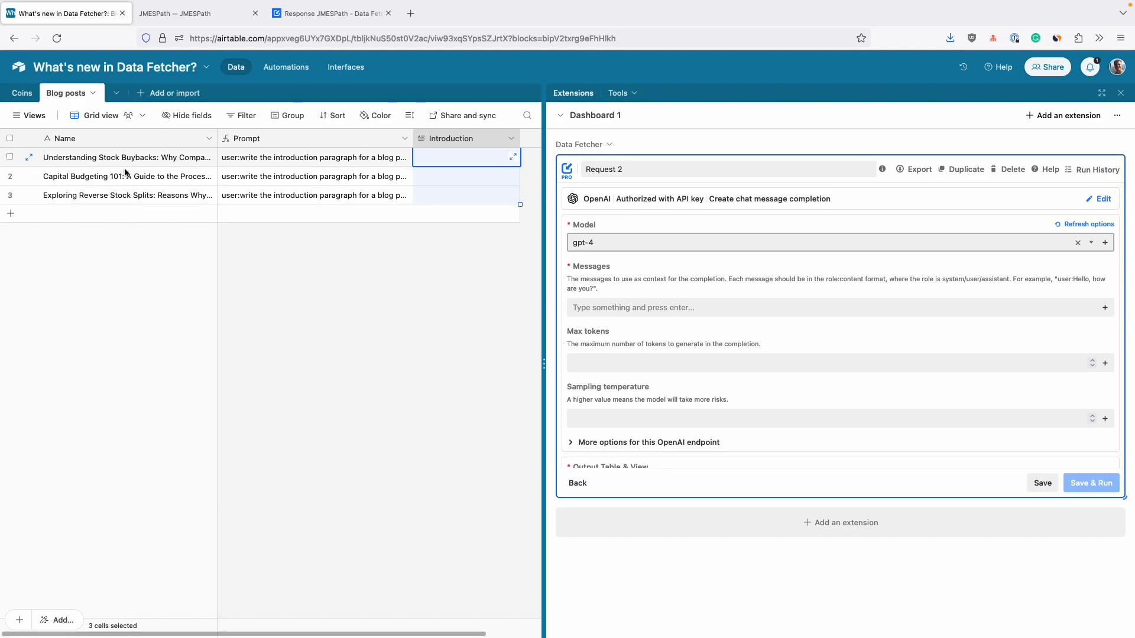
# Review the Prompt field's formula and set the request's Messages to the Blog posts table's Prompt field for every record in Grid view
pyautogui.doubleClick(309, 144)
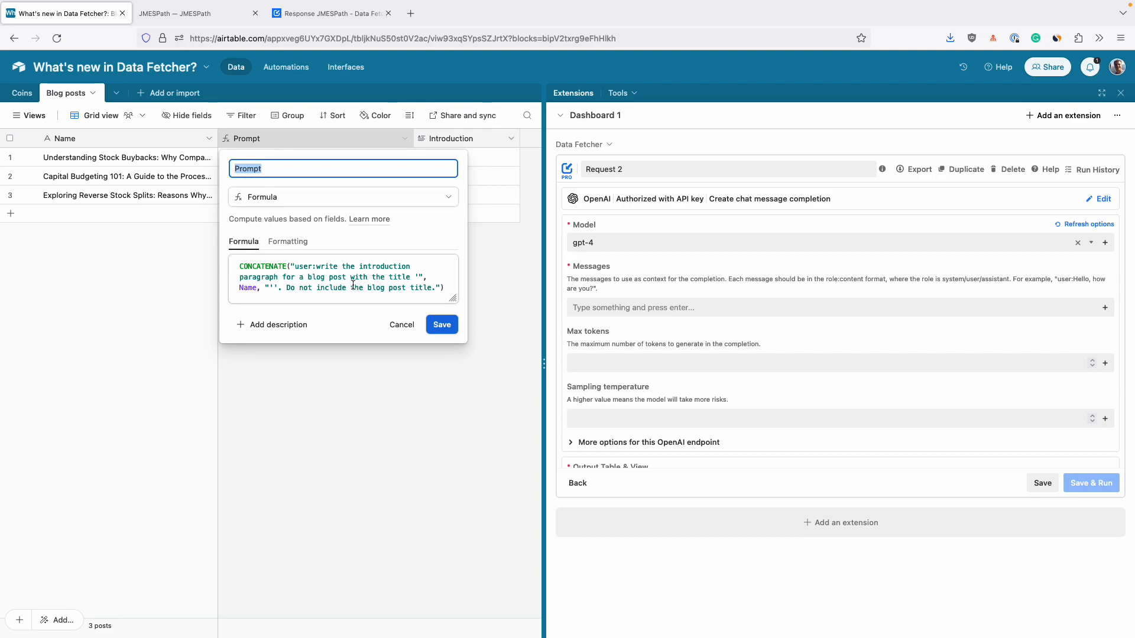
pyautogui.click(443, 324)
pyautogui.click(1107, 309)
pyautogui.click(805, 372)
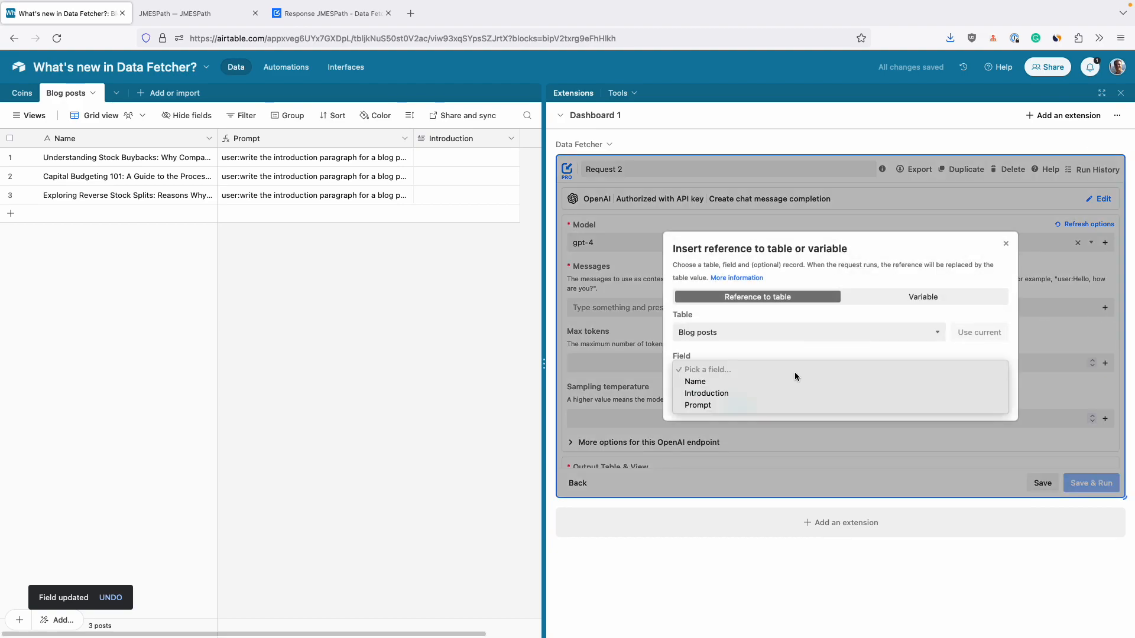
pyautogui.click(768, 405)
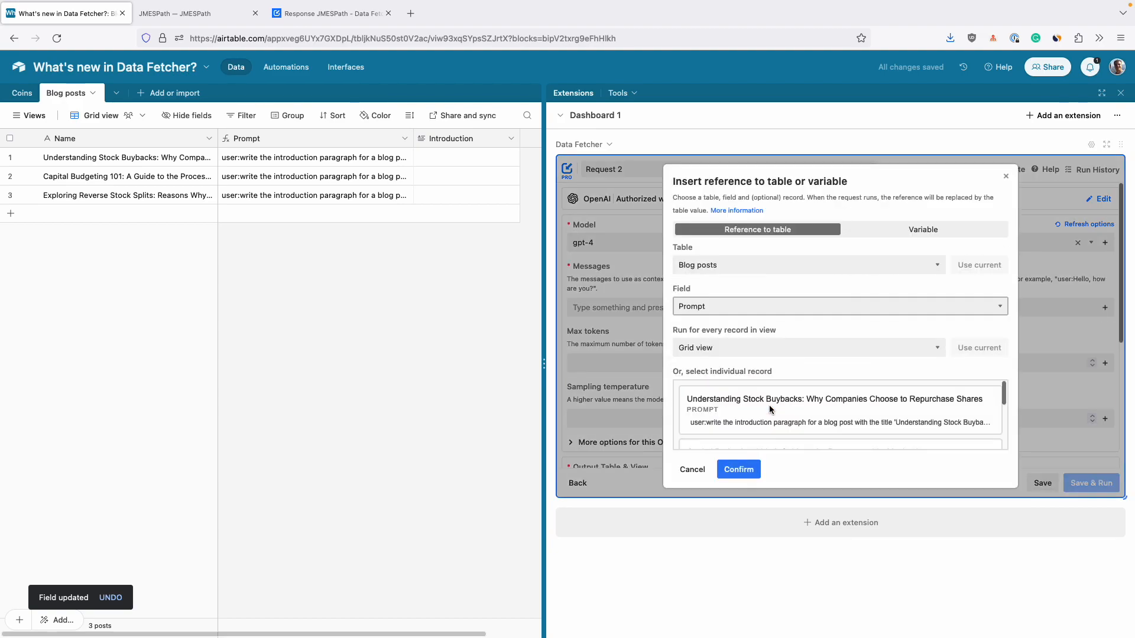
pyautogui.click(731, 469)
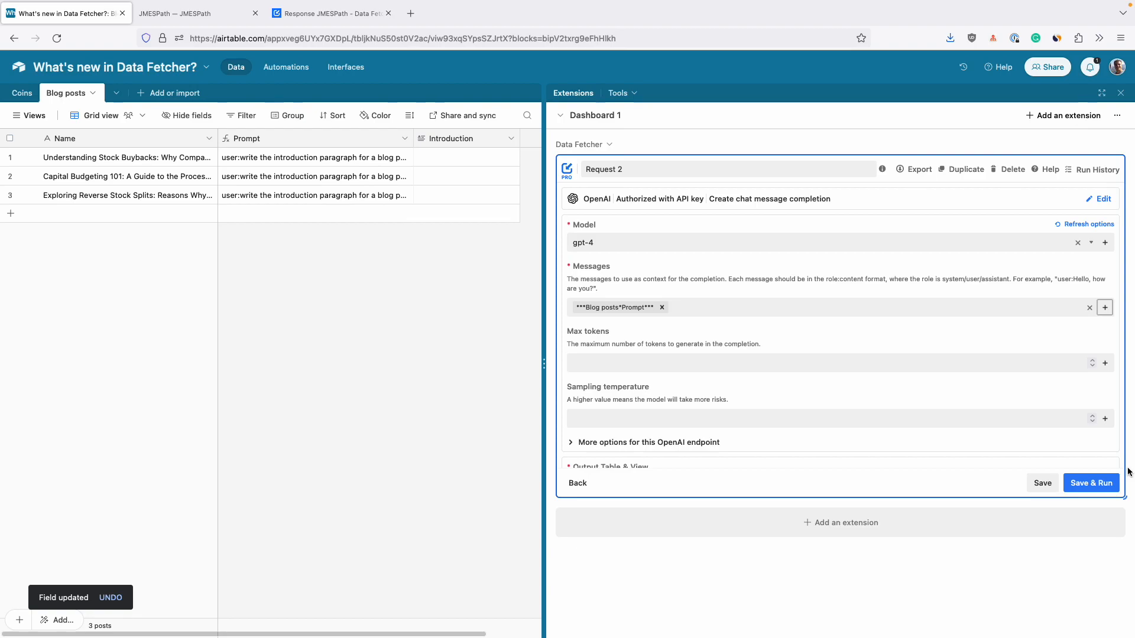
# Run the OpenAI request, map the response's Message field to the existing Introduction field, and save and run with that mapping
pyautogui.click(1090, 483)
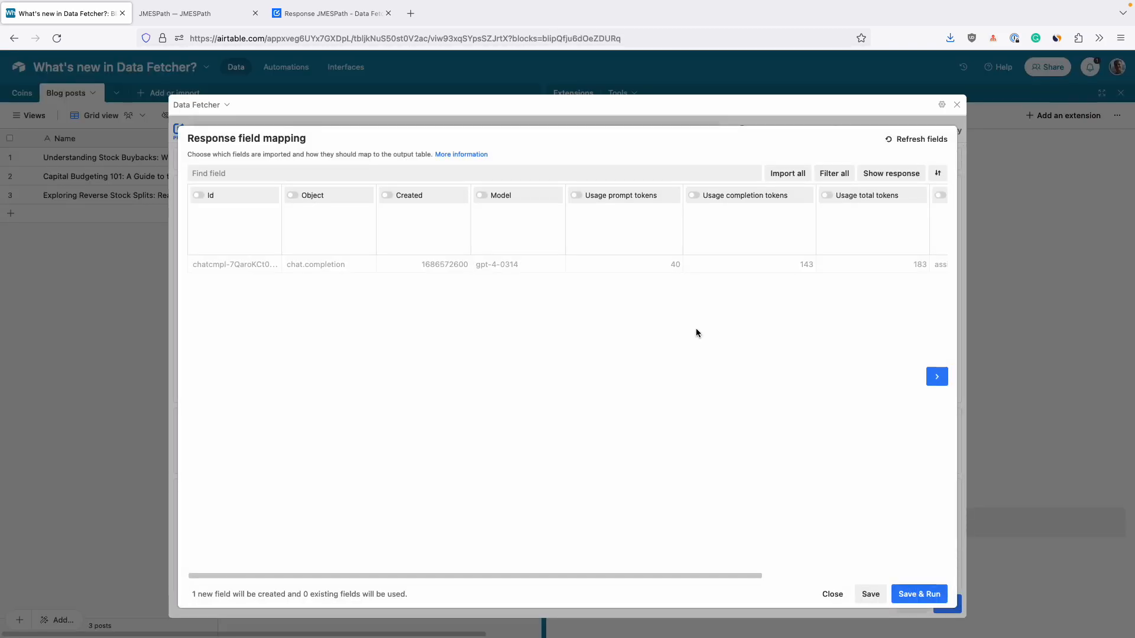
pyautogui.hscroll(5, 626, 351)
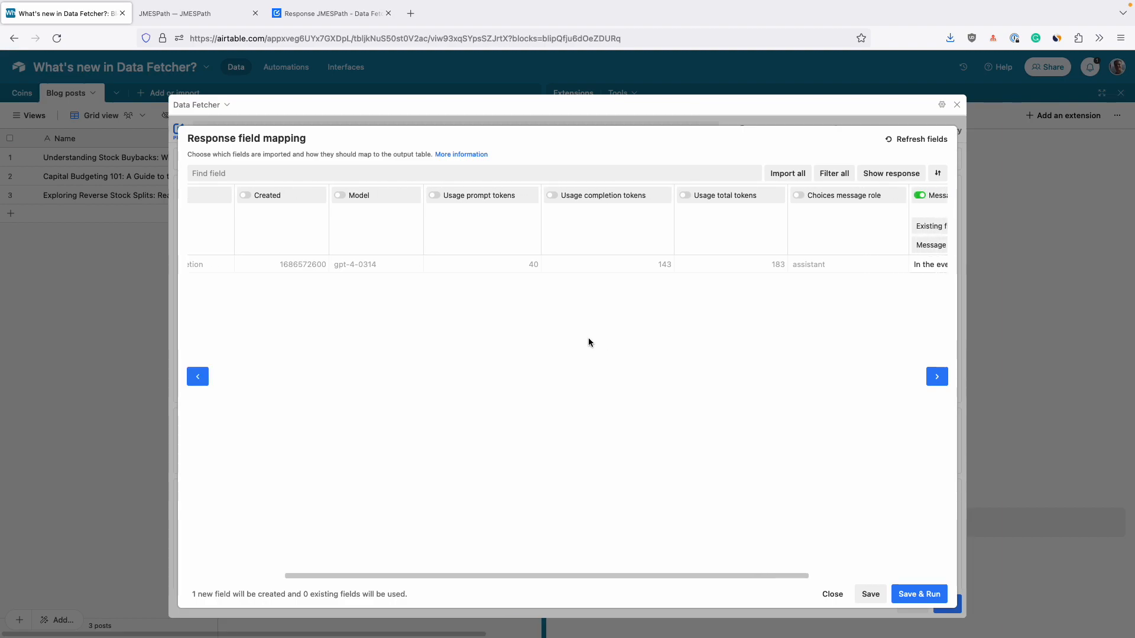
pyautogui.hscroll(5, 588, 342)
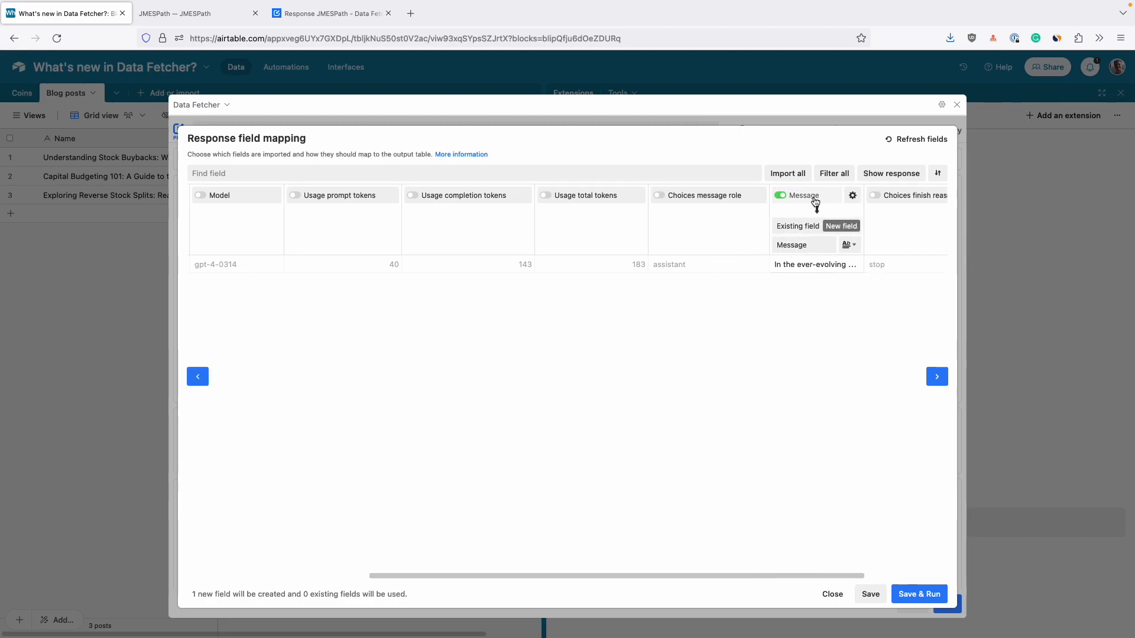
pyautogui.click(799, 228)
pyautogui.click(801, 245)
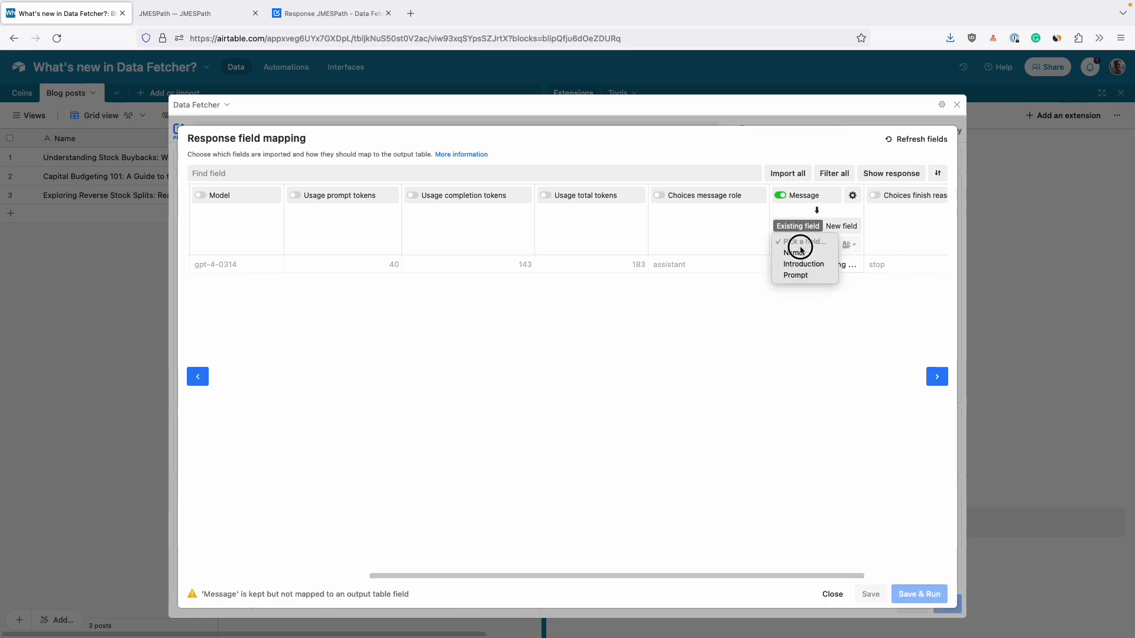
pyautogui.click(801, 264)
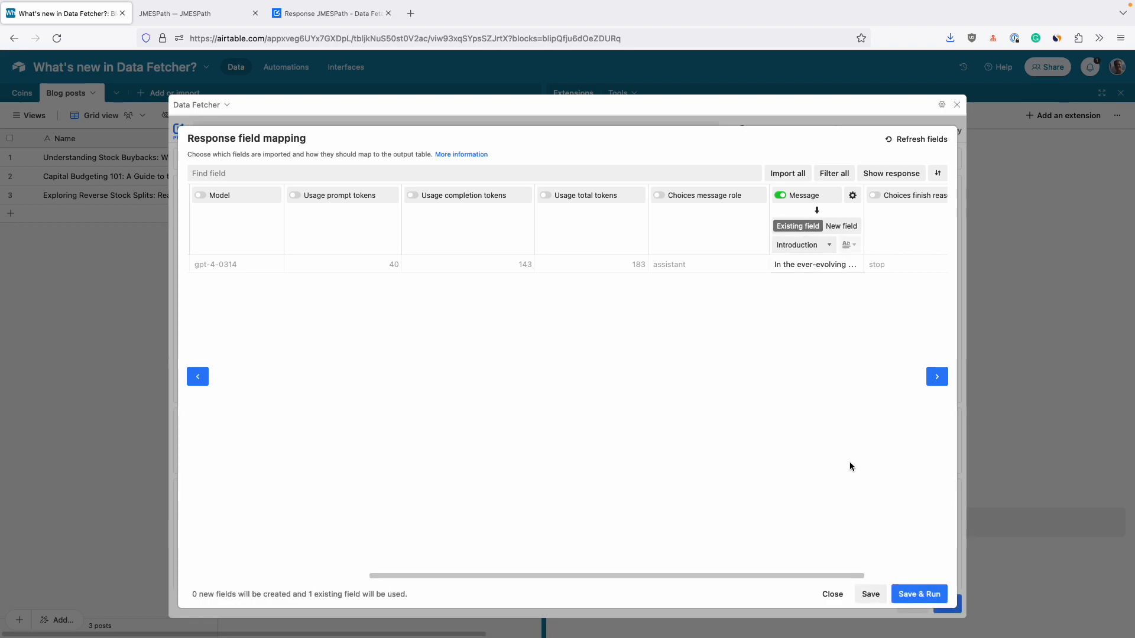
pyautogui.click(918, 595)
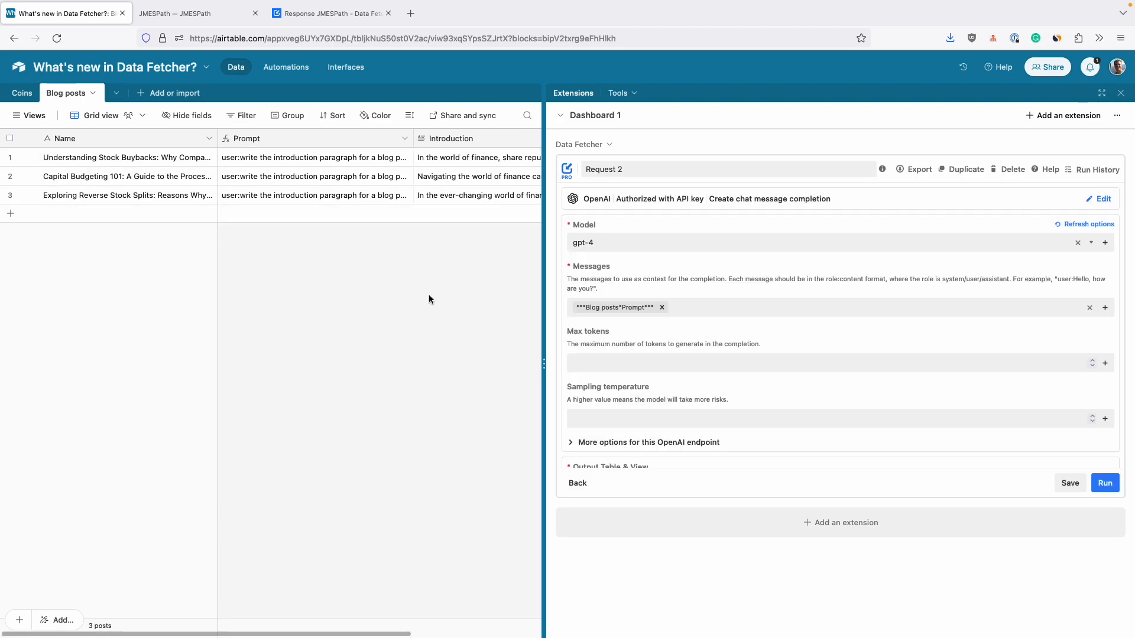
# Read the generated Introduction text of the first two Blog posts records without changing it
pyautogui.hscroll(3, 429, 297)
pyautogui.hscroll(1, 428, 295)
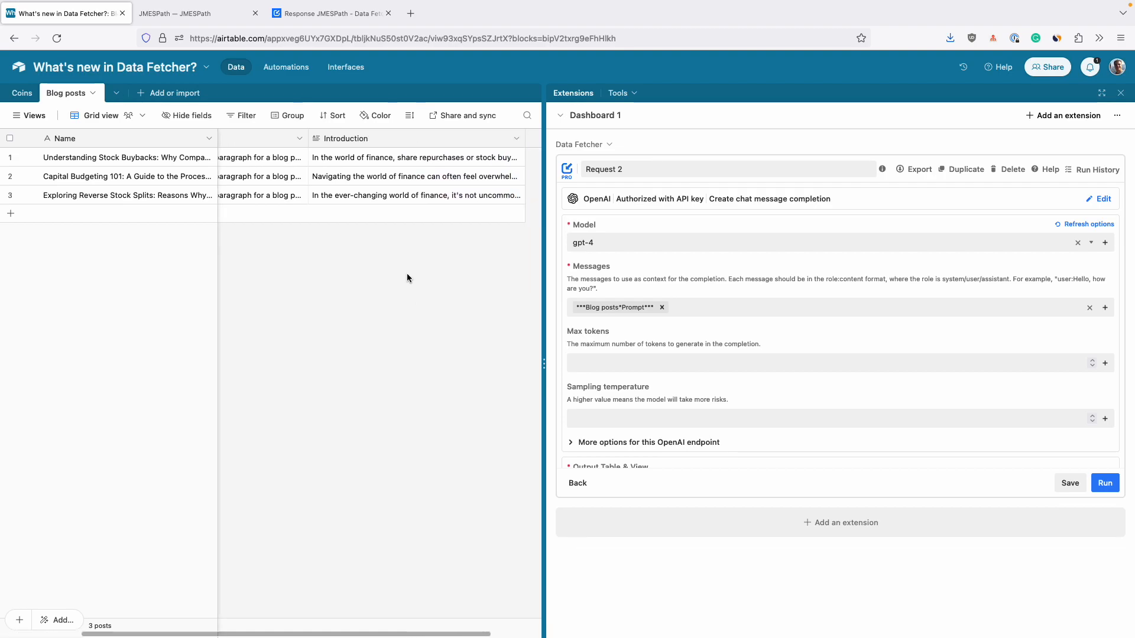
pyautogui.doubleClick(487, 161)
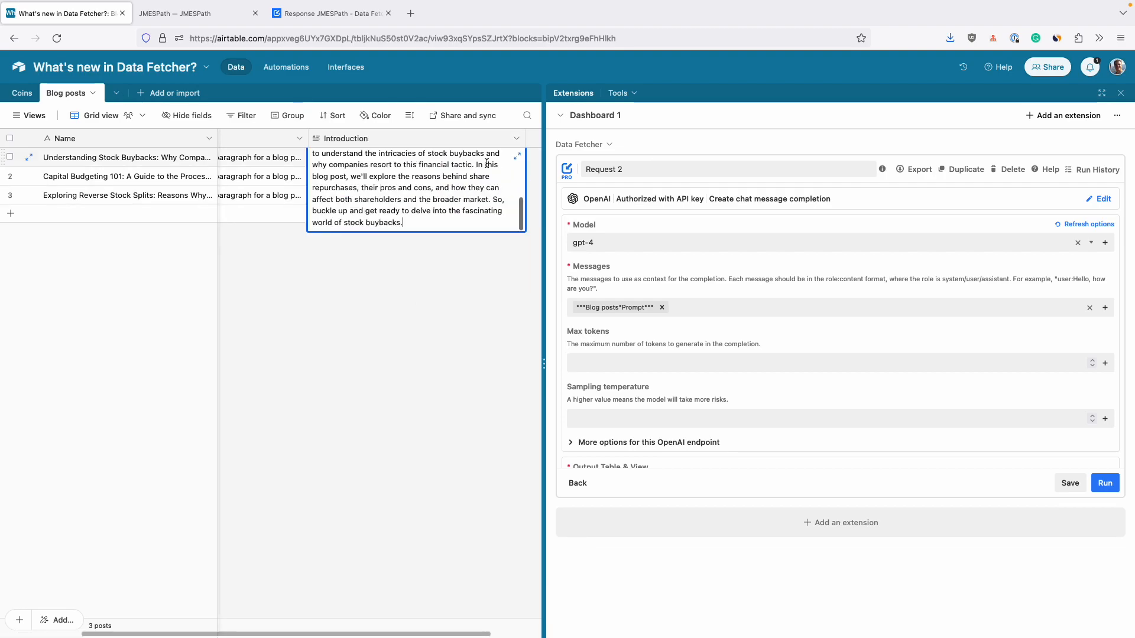
pyautogui.click(391, 250)
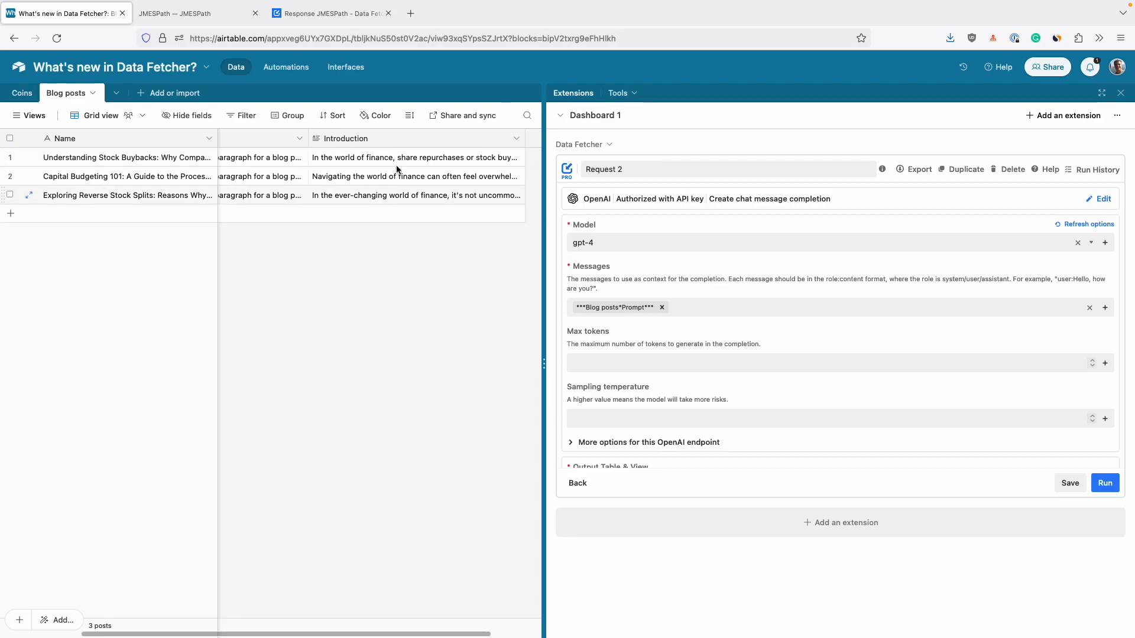
pyautogui.doubleClick(386, 181)
pyautogui.click(377, 266)
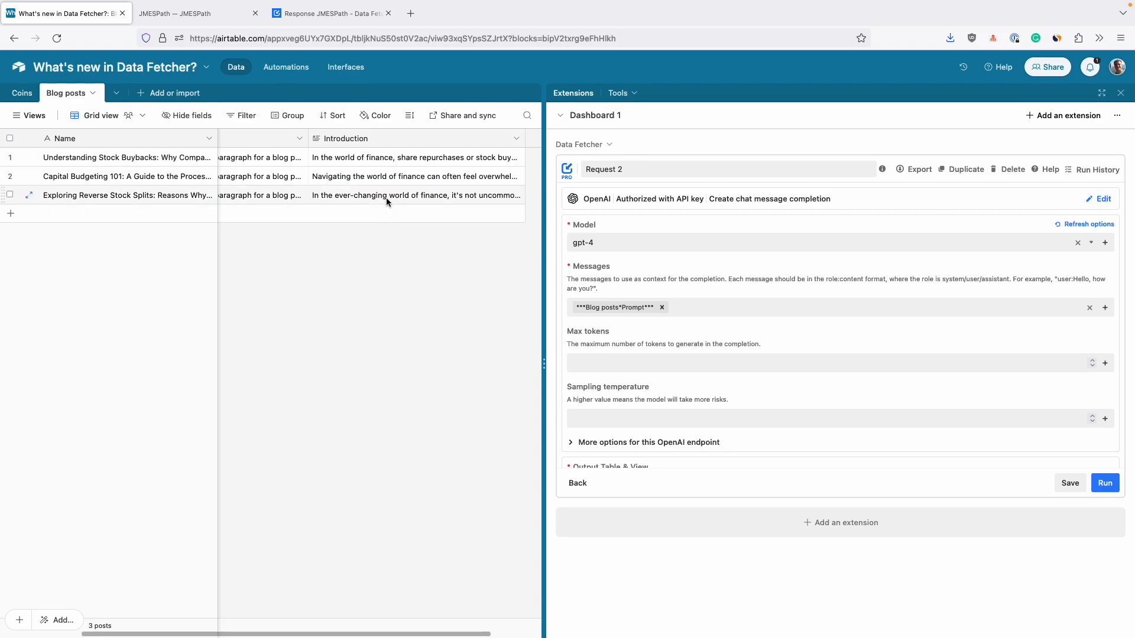
# Switch to the Data Fetcher Help Center, view the beginning of the Response JMESPath article, and return to Airtable
pyautogui.click(320, 19)
pyautogui.scroll(20, 351, 183)
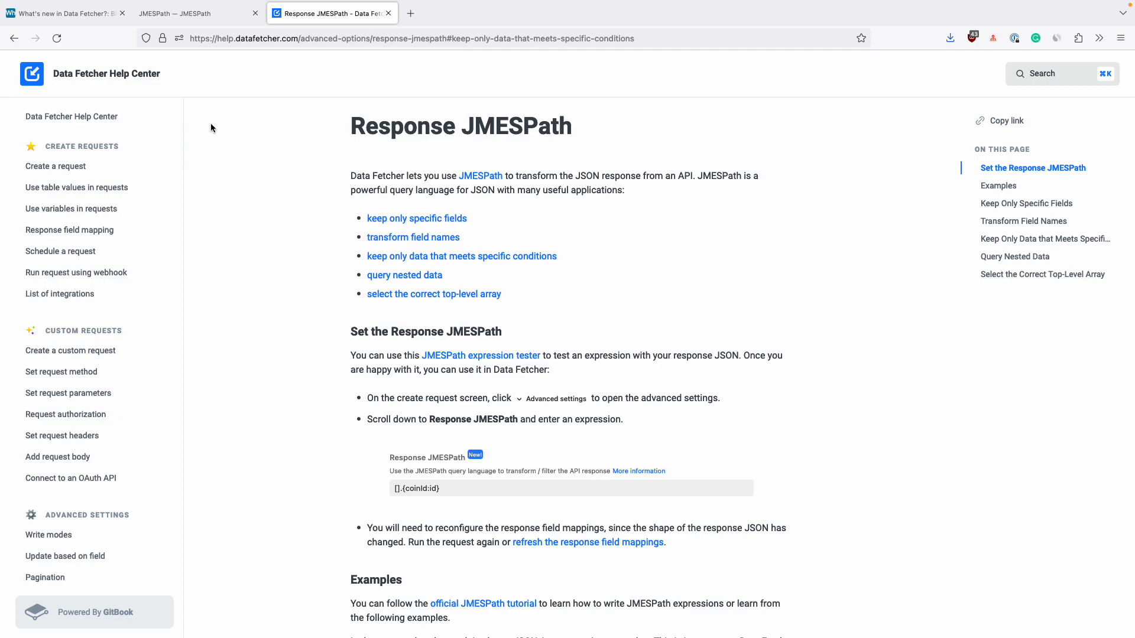
pyautogui.click(99, 15)
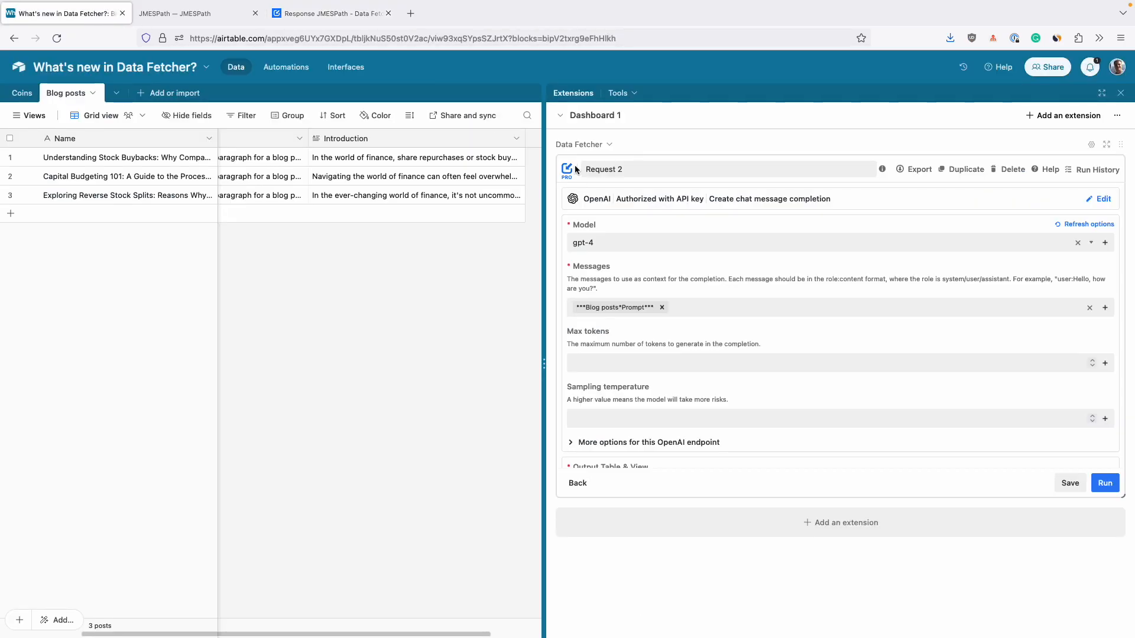